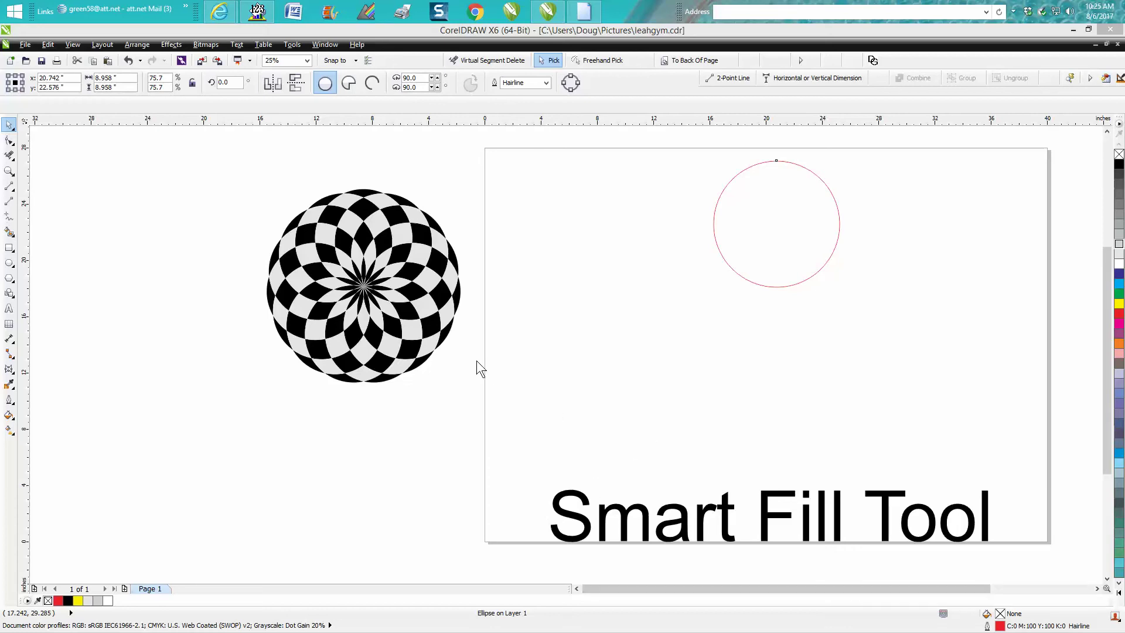
# Select the red circle and zoom the view to fit the page with the circle.
pyautogui.click(8, 125)
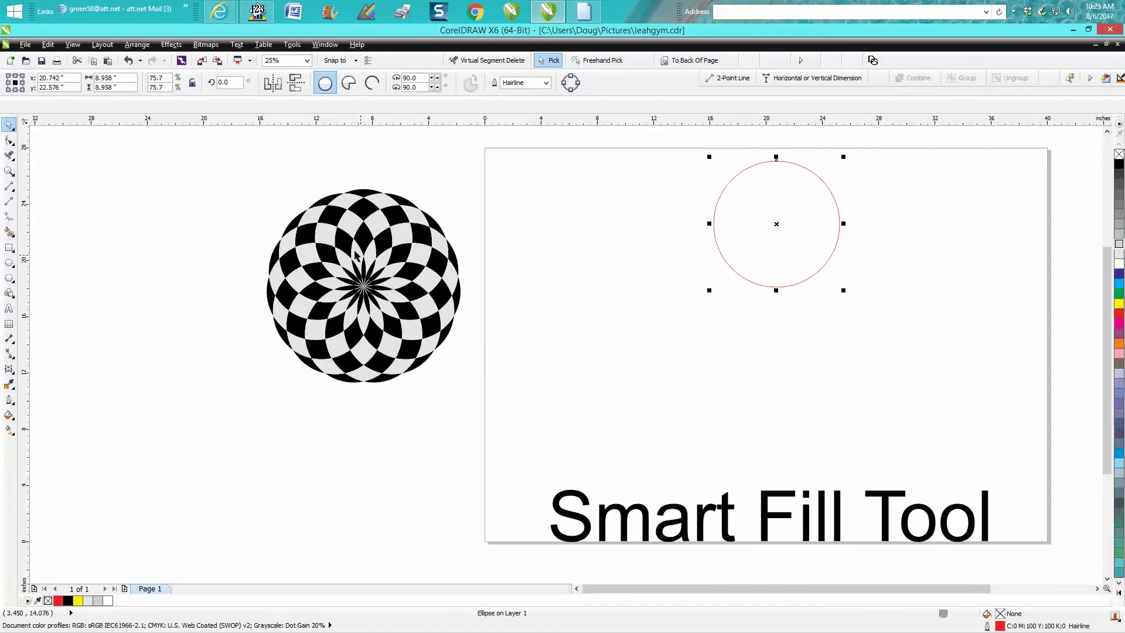
pyautogui.click(9, 171)
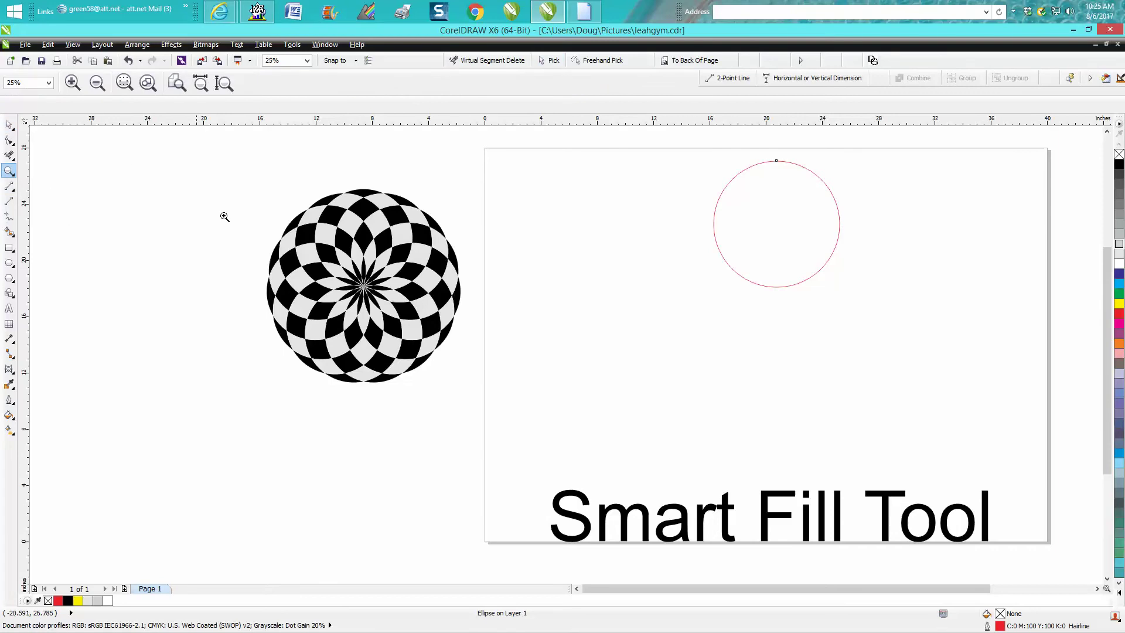
pyautogui.moveTo(199, 168); pyautogui.dragTo(542, 412)
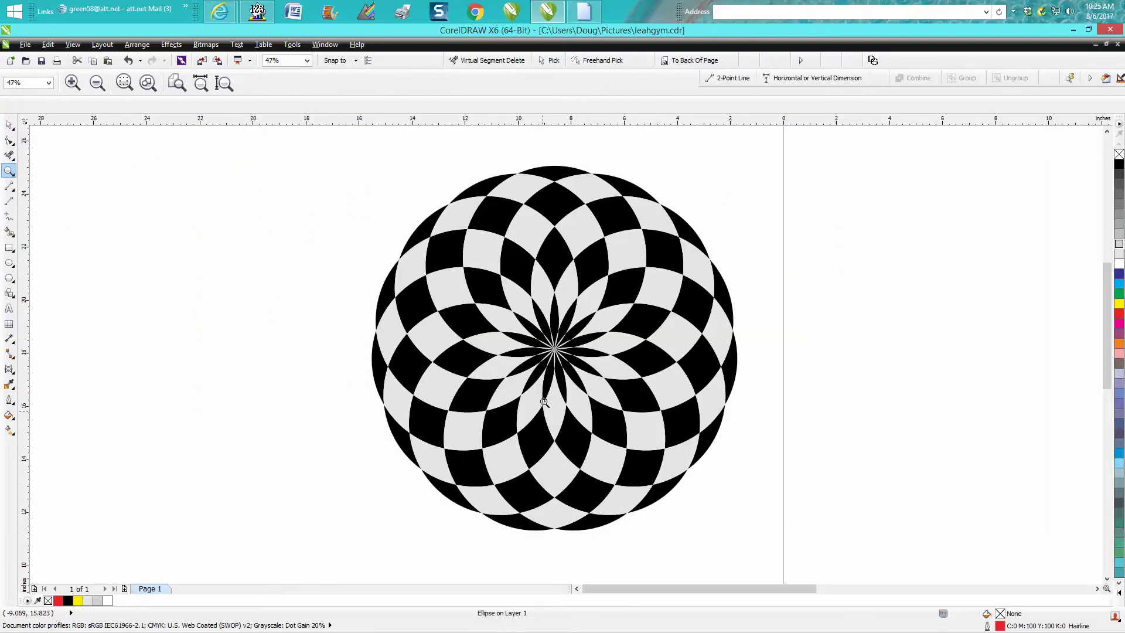
pyautogui.rightClick(542, 412)
pyautogui.rightClick(537, 381)
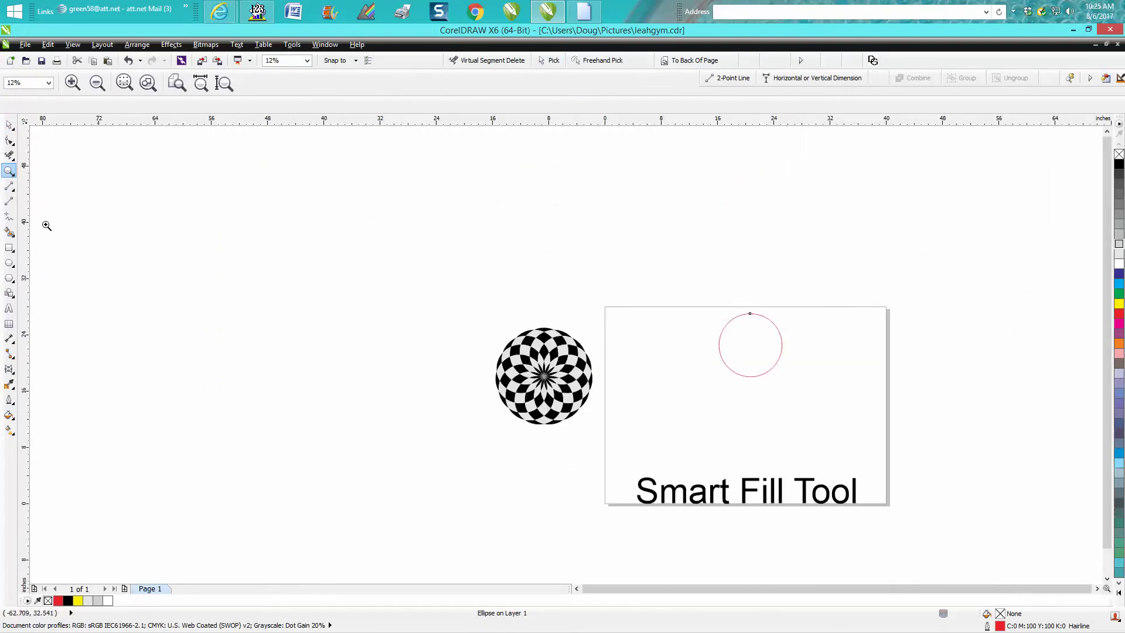
pyautogui.moveTo(647, 282); pyautogui.dragTo(922, 550)
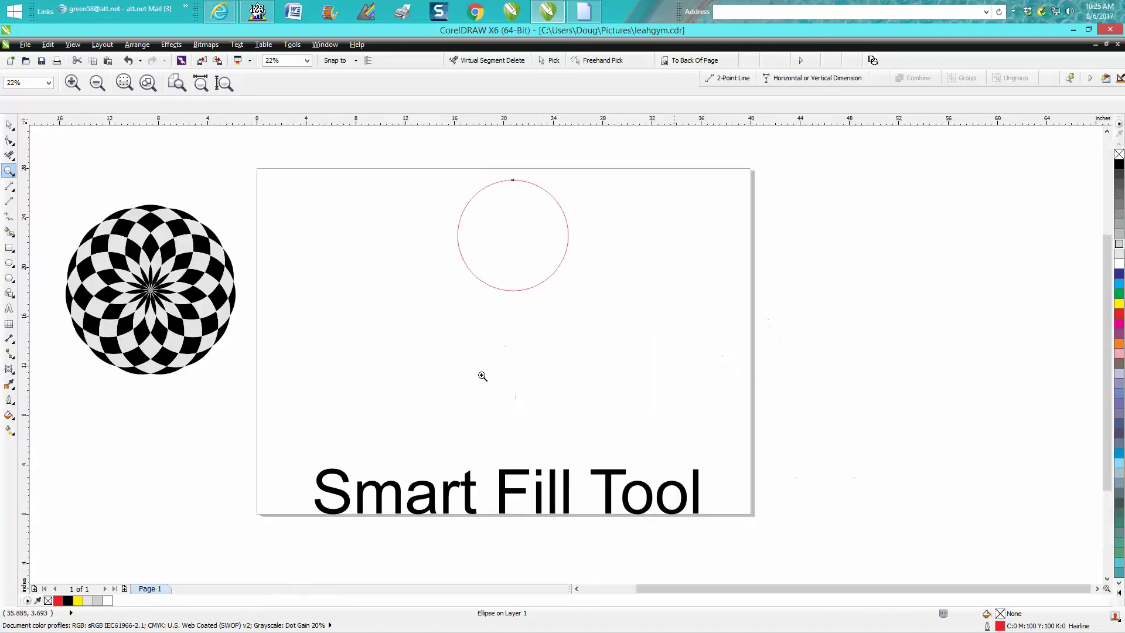
pyautogui.click(9, 125)
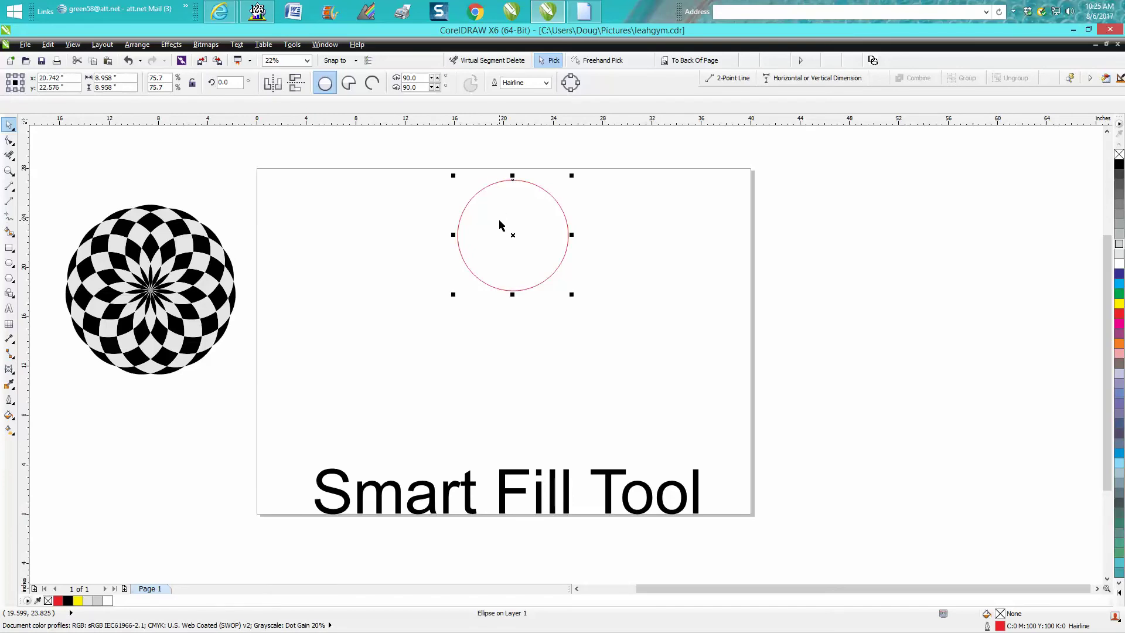
# Pivot the circle on its bottom point and repeat 20° rotated copies into a full ring.
pyautogui.click(510, 235)
pyautogui.moveTo(513, 235); pyautogui.dragTo(513, 291)
pyautogui.doubleClick(224, 83)
pyautogui.write('3')
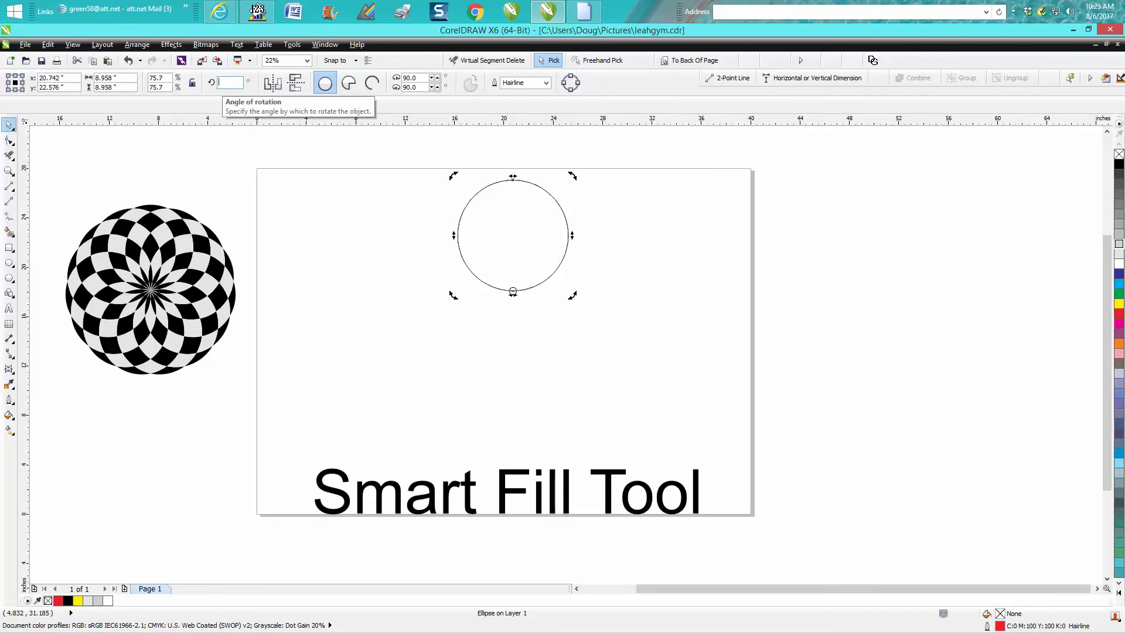
pyautogui.write('0')
pyautogui.press('Return')
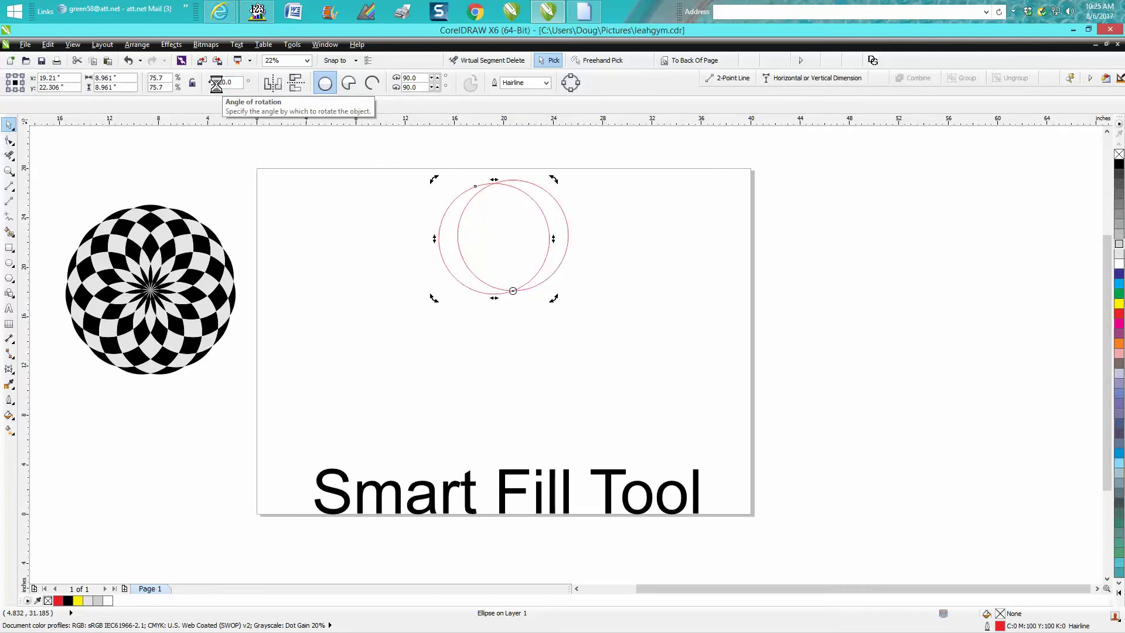
pyautogui.hotkey('ctrl', 'r')
pyautogui.hotkey('ctrl', 'r')
pyautogui.hotkey('ctrl', 'r')
pyautogui.hotkey('ctrl', 'r')
pyautogui.hotkey('ctrl', 'r')
pyautogui.hotkey('ctrl', 'r')
pyautogui.hotkey('ctrl', 'r')
pyautogui.hotkey('ctrl', 'r')
pyautogui.hotkey('ctrl', 'r')
pyautogui.hotkey('ctrl', 'r')
pyautogui.hotkey('ctrl', 'r')
pyautogui.hotkey('ctrl', 'r')
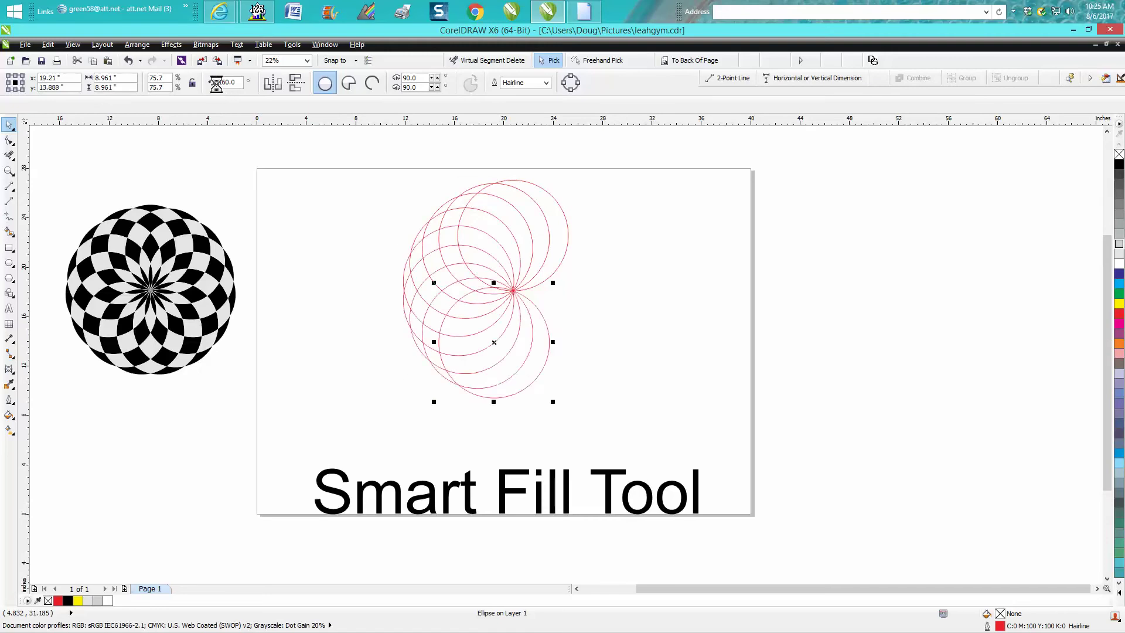
pyautogui.hotkey('ctrl', 'r')
pyautogui.hotkey('ctrl', 'r')
pyautogui.hotkey('ctrl', 'r')
pyautogui.hotkey('ctrl', 'r')
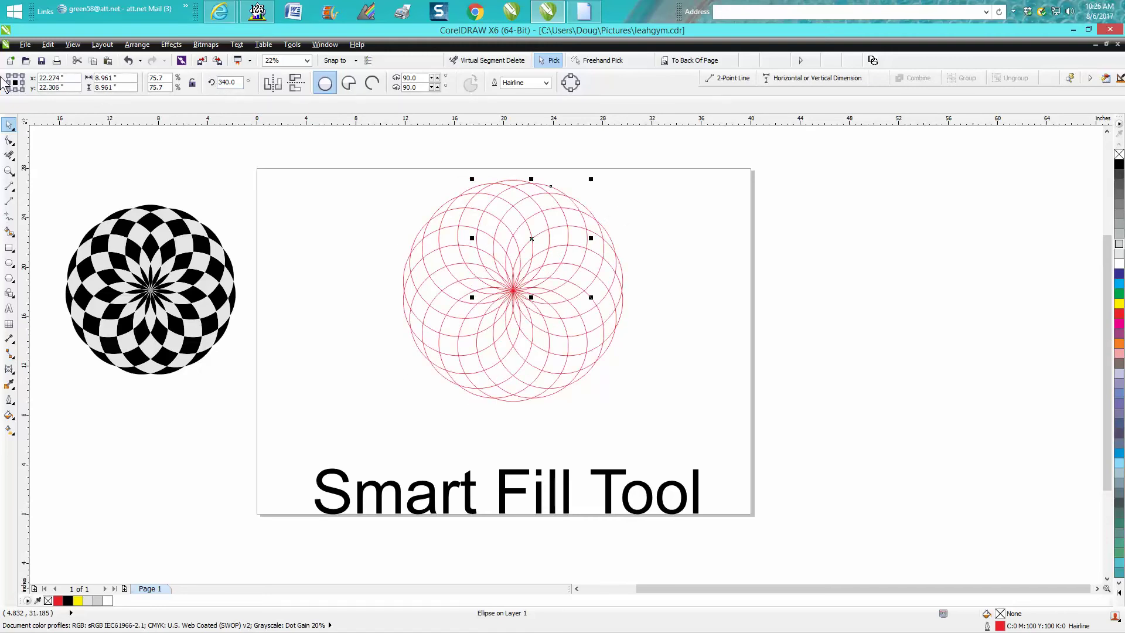
# Set the Smart Fill tool to fill with No Outline.
pyautogui.click(9, 231)
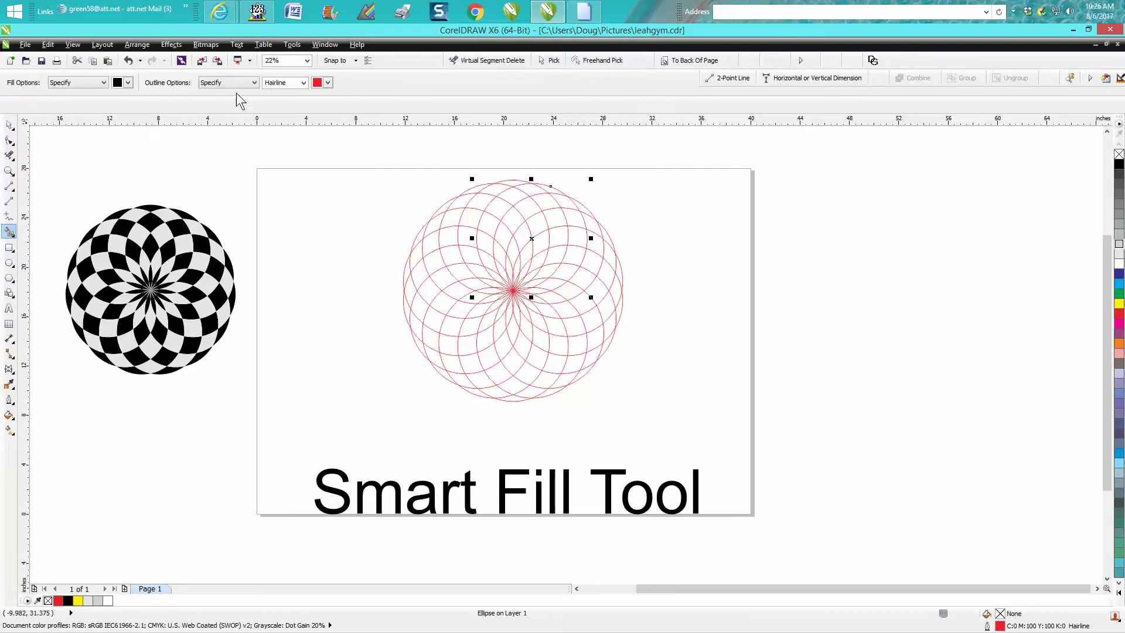
pyautogui.click(254, 82)
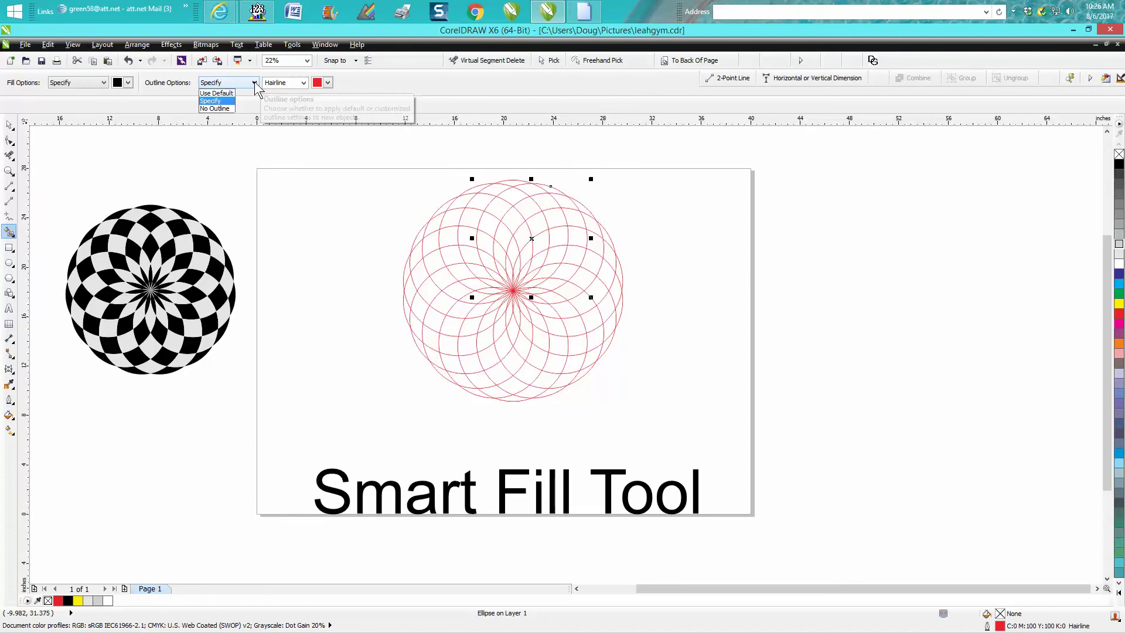
pyautogui.click(222, 110)
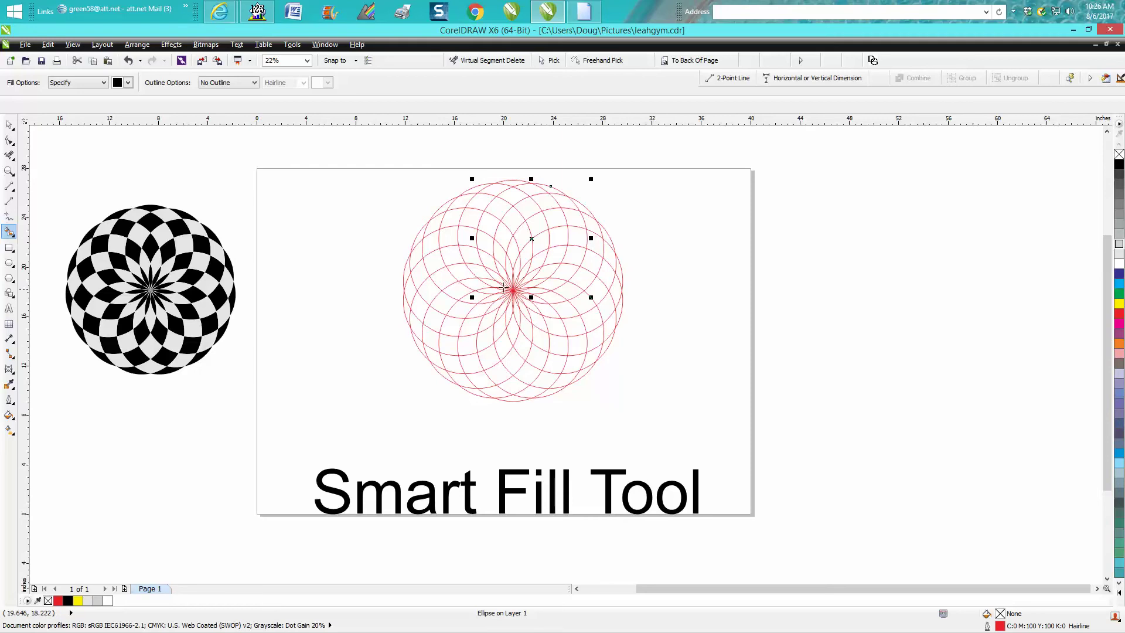
pyautogui.click(514, 271)
pyautogui.click(524, 236)
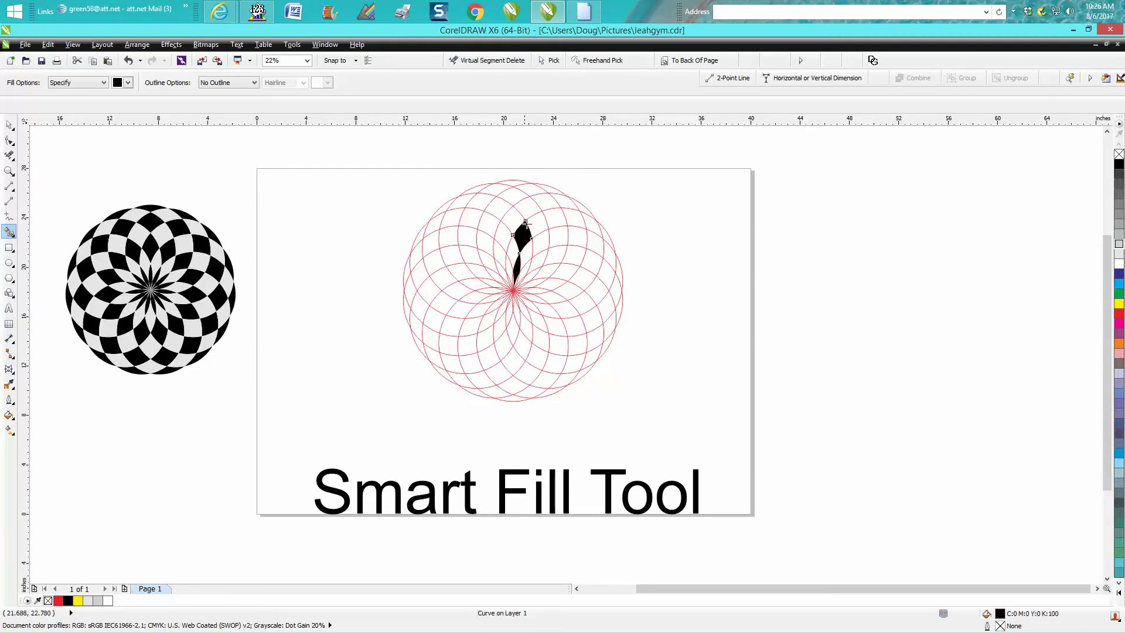
pyautogui.click(528, 209)
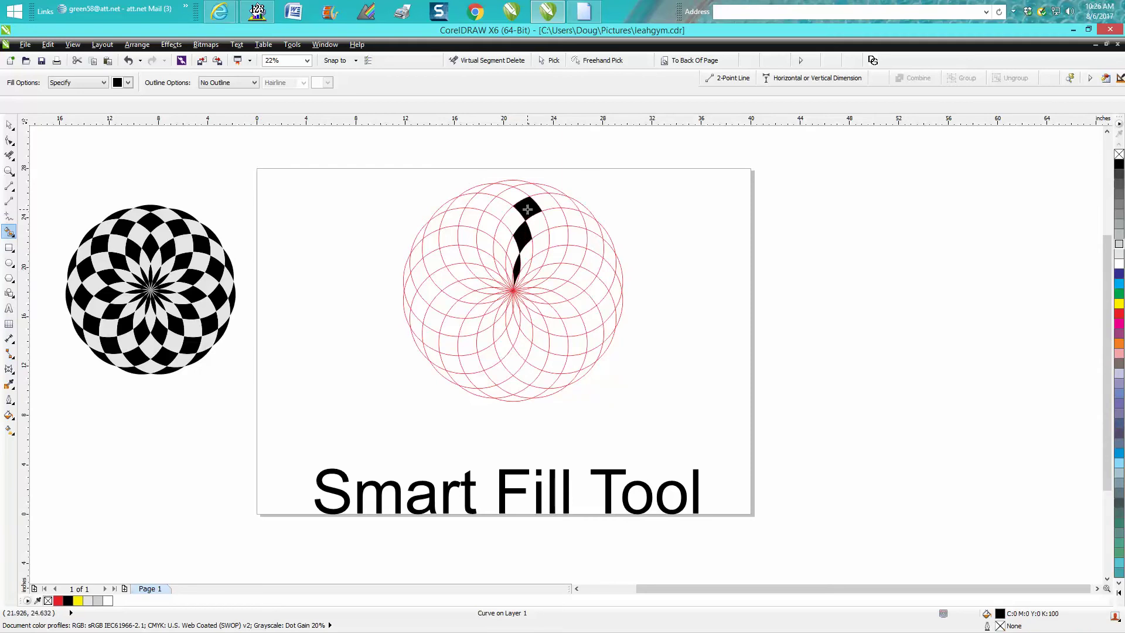
pyautogui.click(525, 269)
pyautogui.click(537, 243)
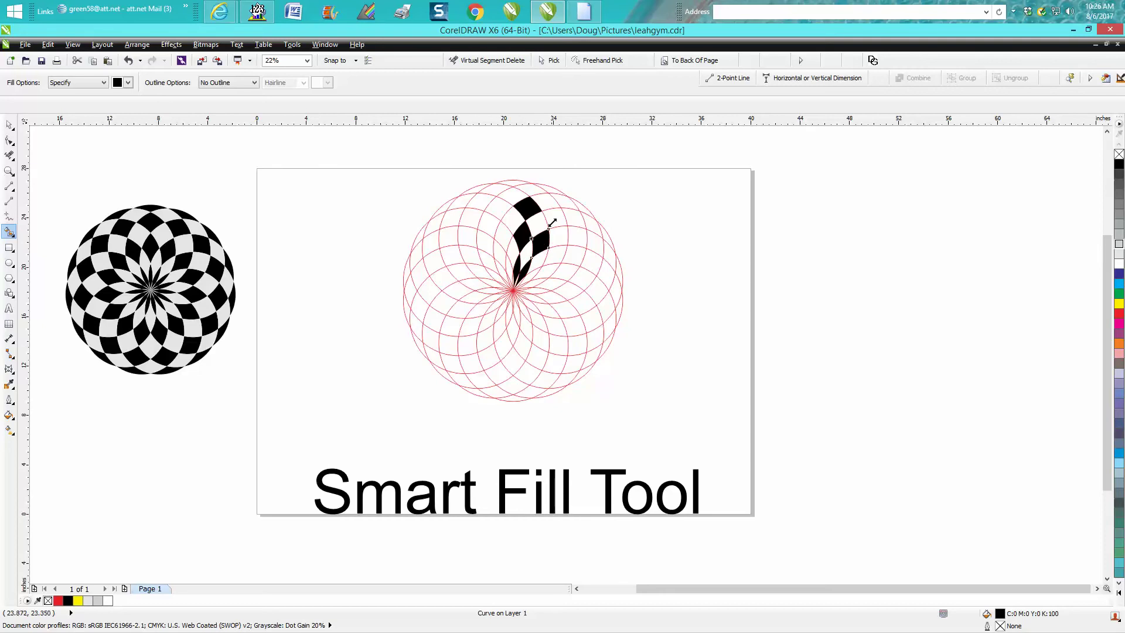
pyautogui.click(554, 217)
pyautogui.click(558, 198)
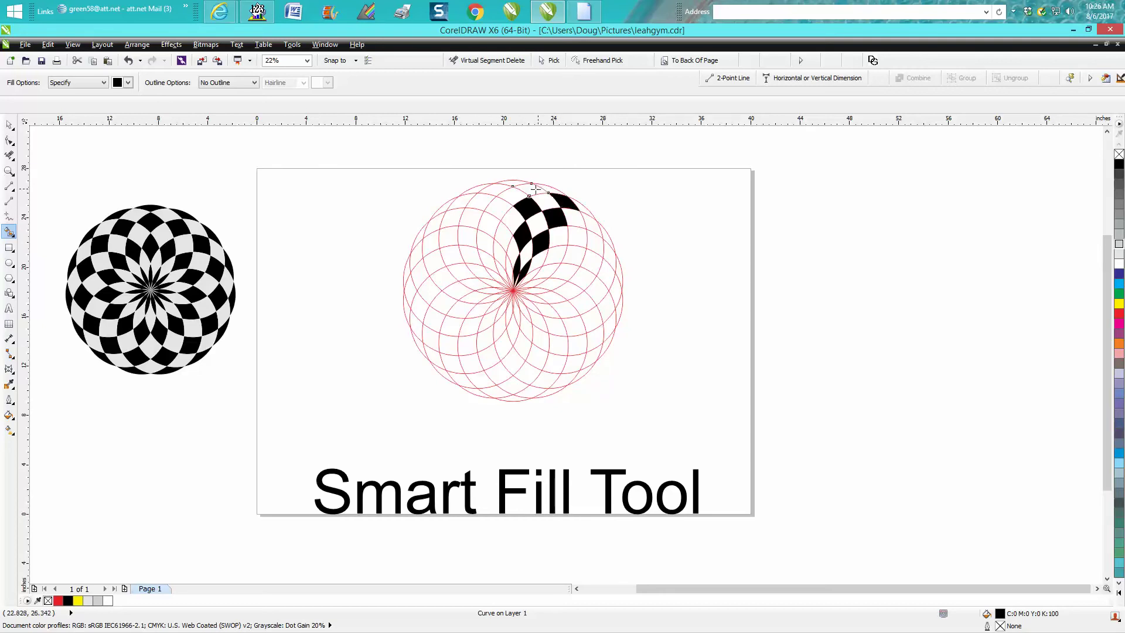
pyautogui.click(536, 189)
pyautogui.click(122, 57)
pyautogui.click(123, 54)
pyautogui.click(124, 54)
pyautogui.click(124, 54)
pyautogui.click(124, 54)
pyautogui.click(124, 54)
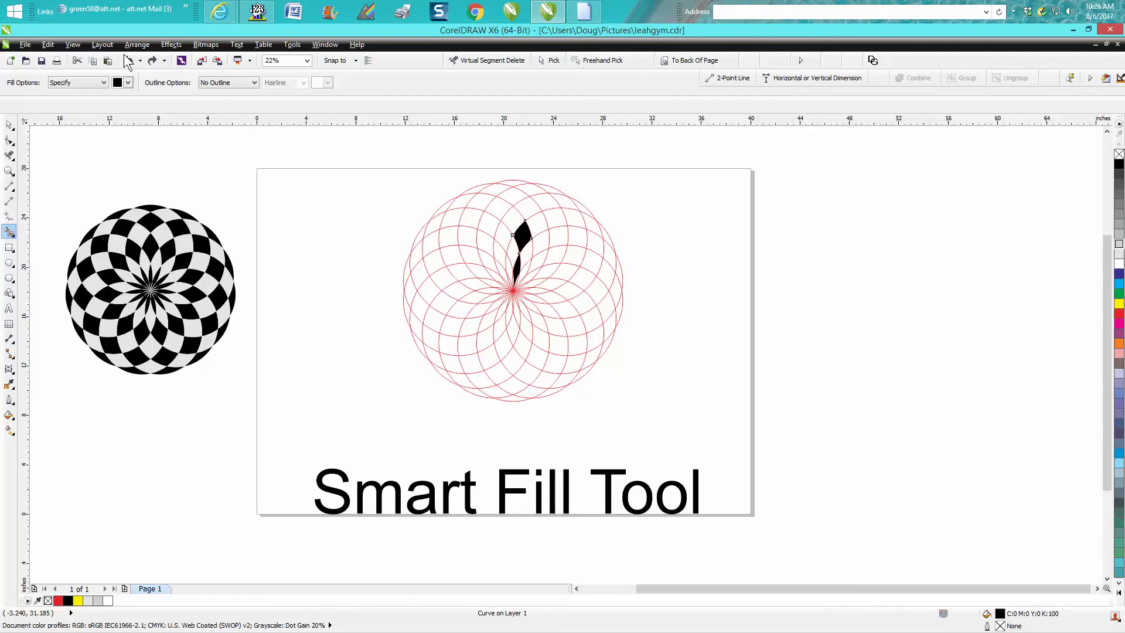
pyautogui.click(125, 54)
pyautogui.click(124, 54)
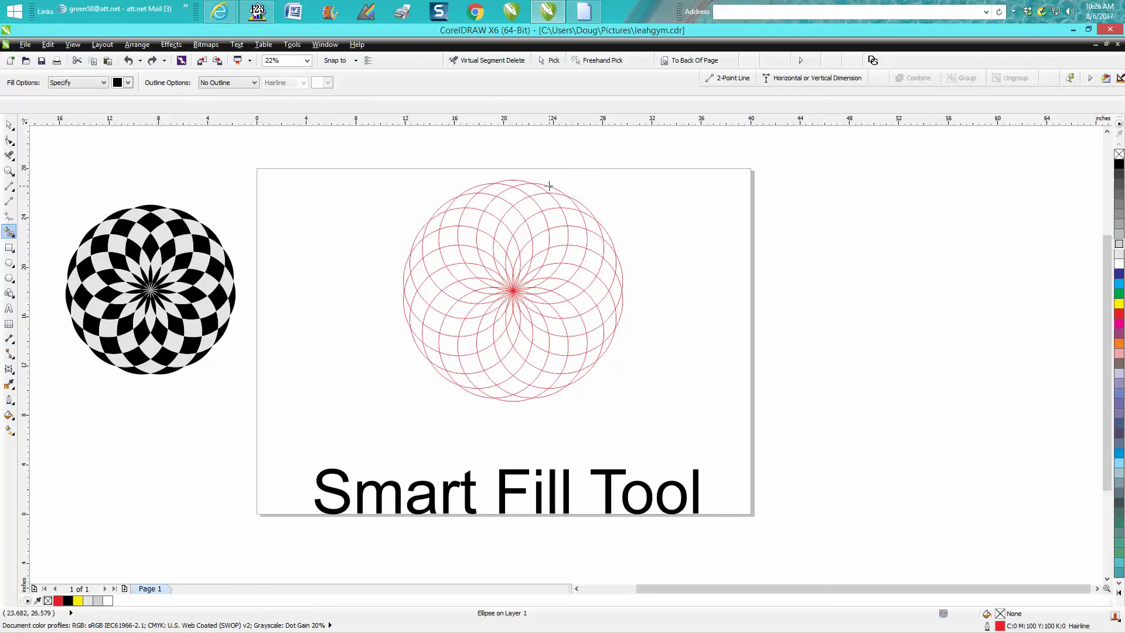
# Fill the three thin top rim cells black and zoom in on the rosette.
pyautogui.click(549, 186)
pyautogui.click(516, 184)
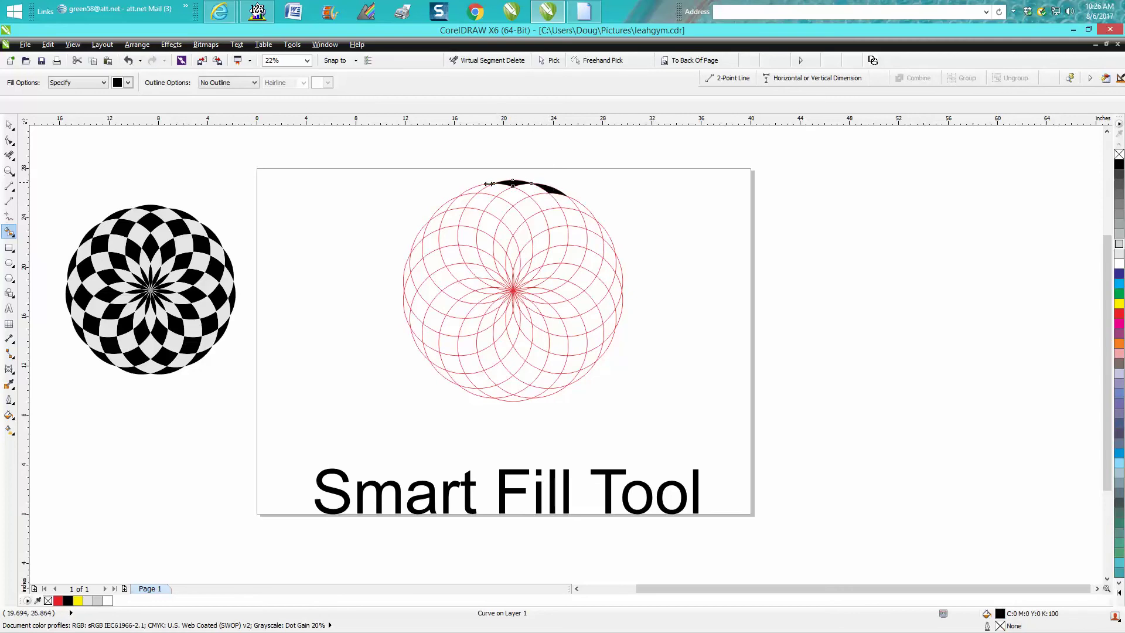
pyautogui.click(480, 189)
pyautogui.click(9, 170)
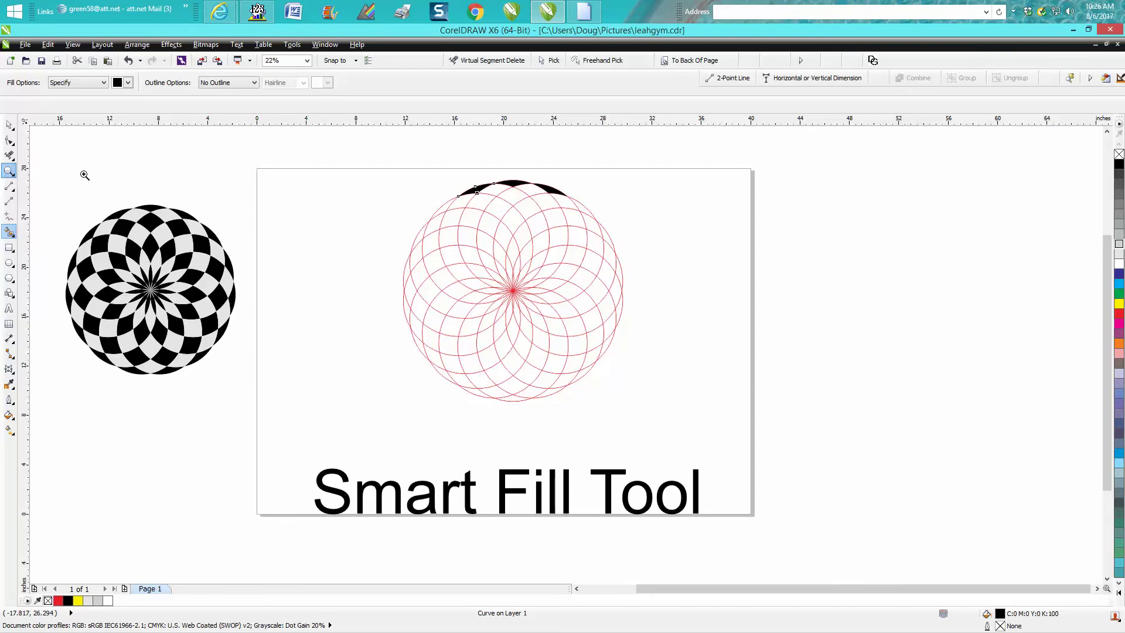
pyautogui.moveTo(337, 170); pyautogui.dragTo(812, 468)
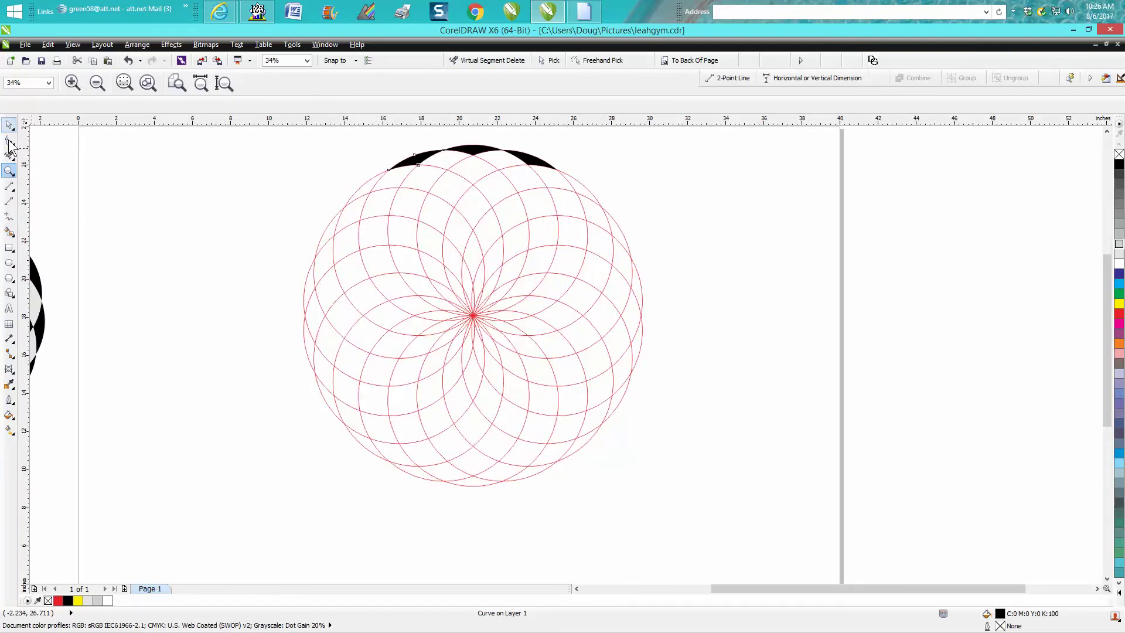
# Fill the alternating crescents down the upper-left, left and lower-left rim black.
pyautogui.click(9, 231)
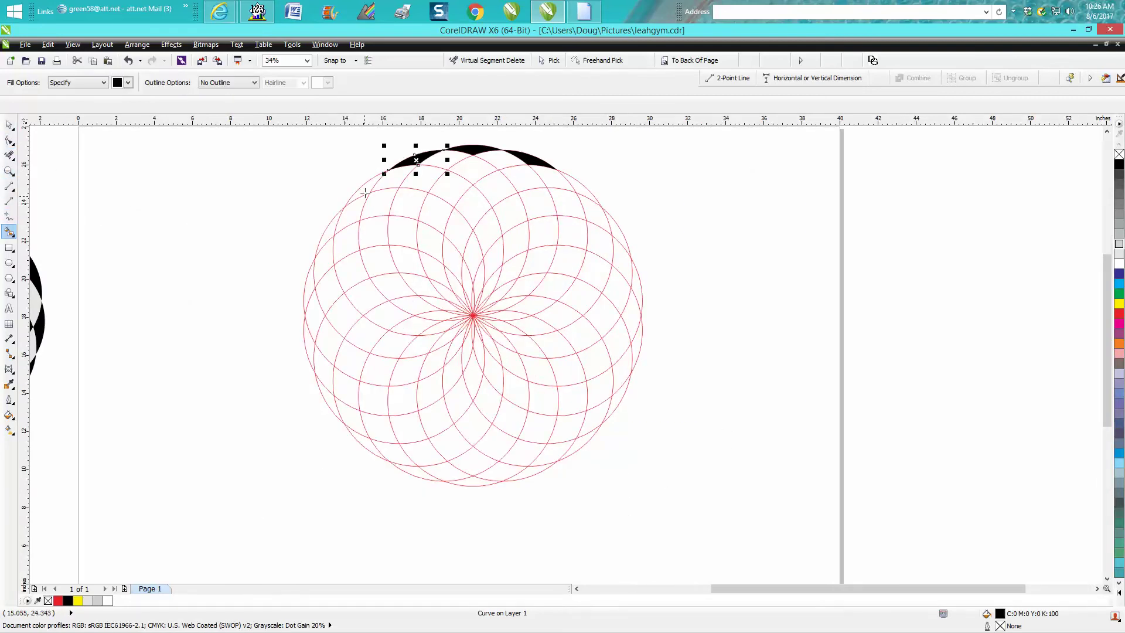
pyautogui.click(364, 194)
pyautogui.click(330, 233)
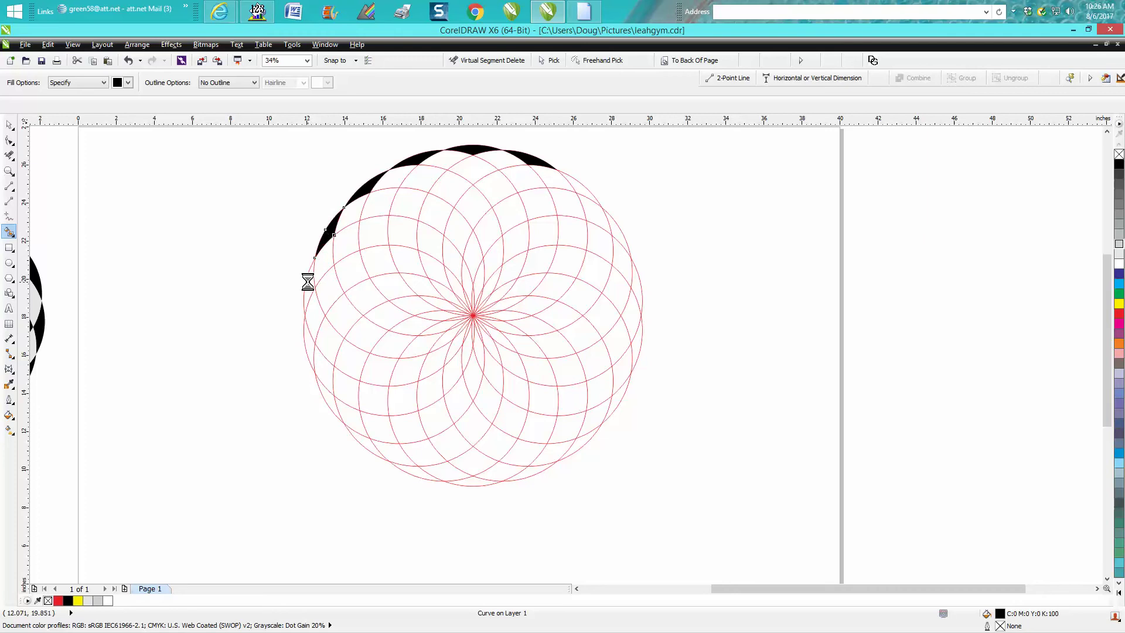
pyautogui.click(309, 283)
pyautogui.click(310, 341)
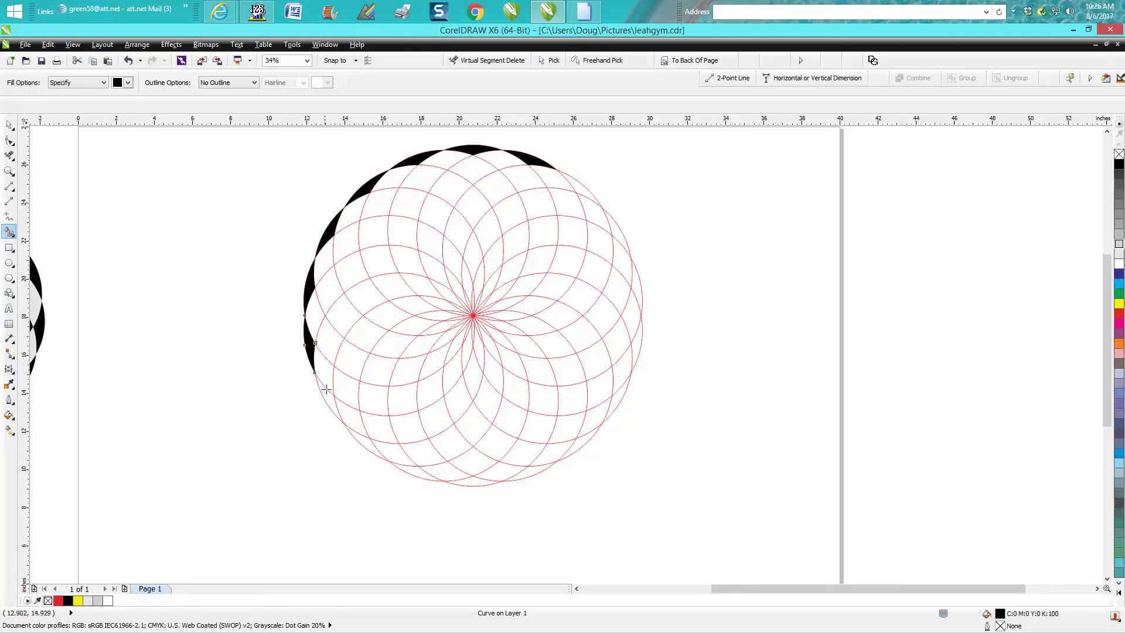
pyautogui.click(327, 392)
pyautogui.click(356, 434)
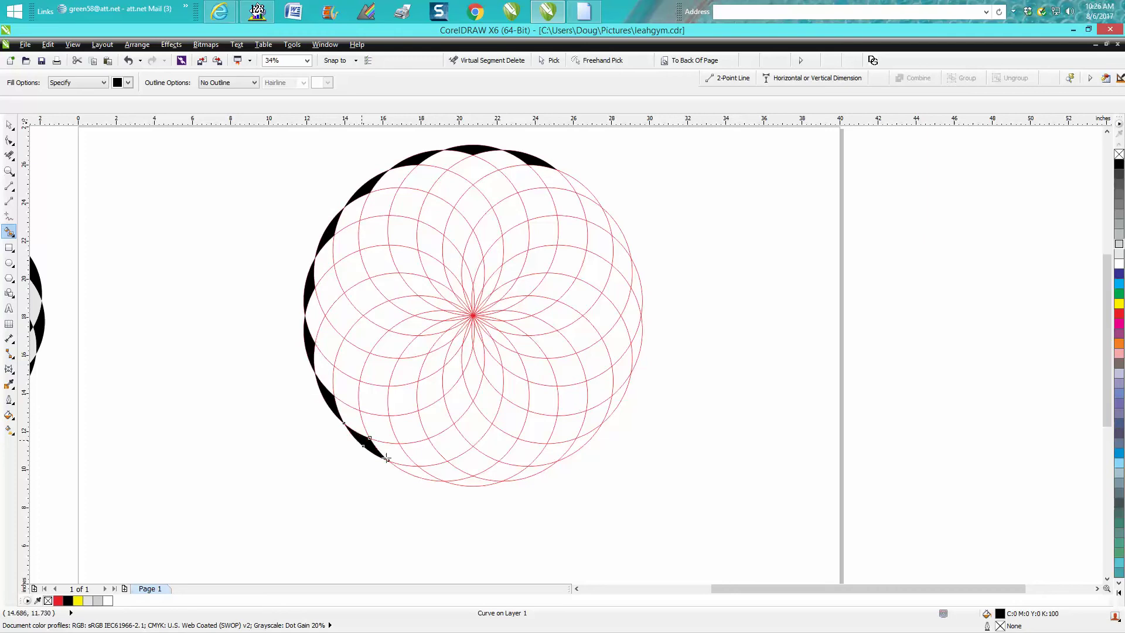
pyautogui.click(413, 473)
# Fill the bottom, lower-right and right rim crescents black up to the upper right.
pyautogui.click(473, 483)
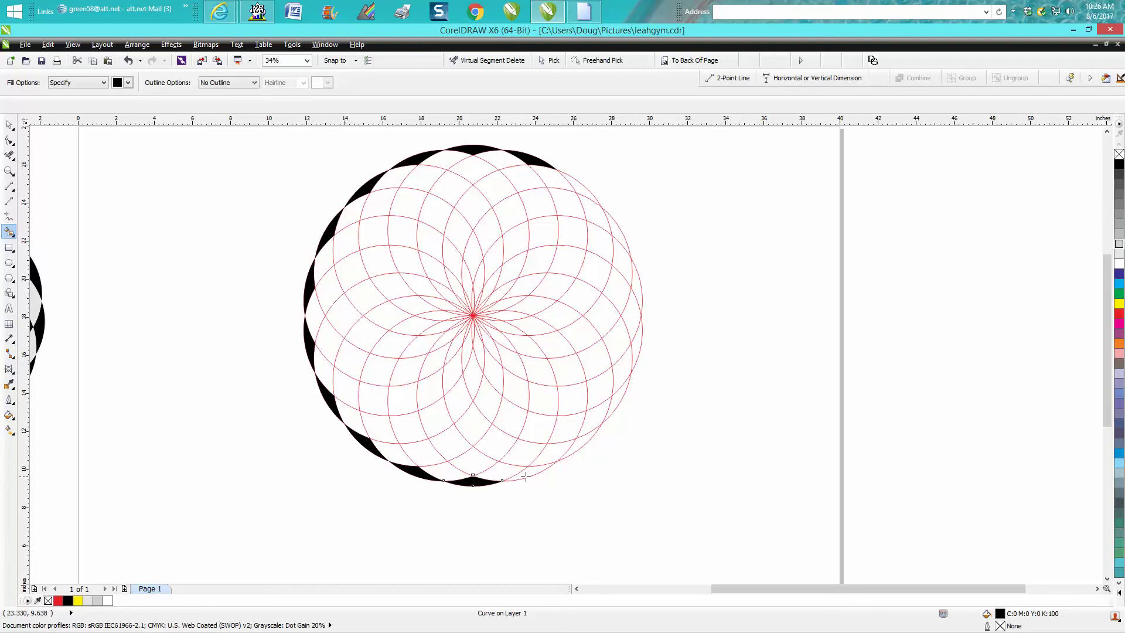
pyautogui.click(526, 476)
pyautogui.click(579, 448)
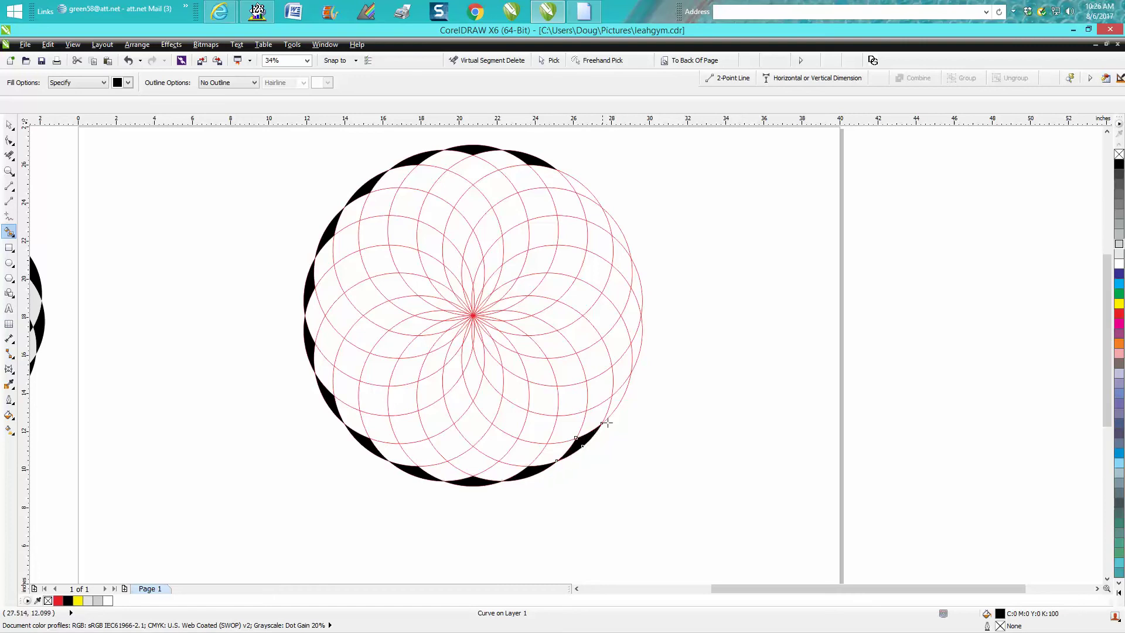
pyautogui.click(625, 383)
pyautogui.click(639, 331)
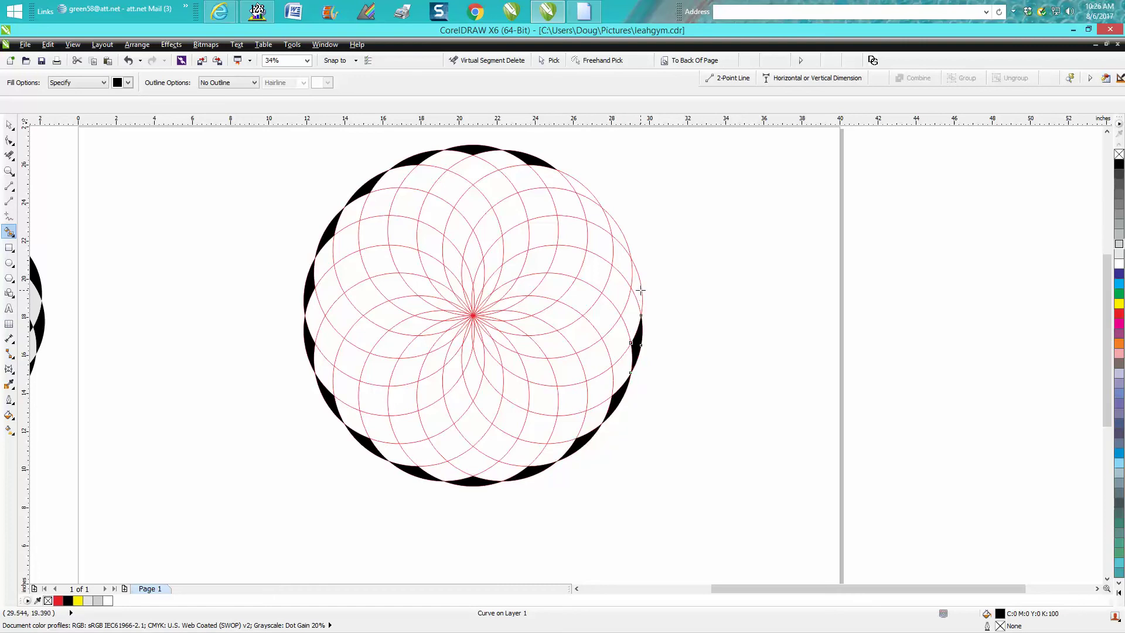
pyautogui.click(635, 287)
pyautogui.click(617, 235)
pyautogui.click(585, 195)
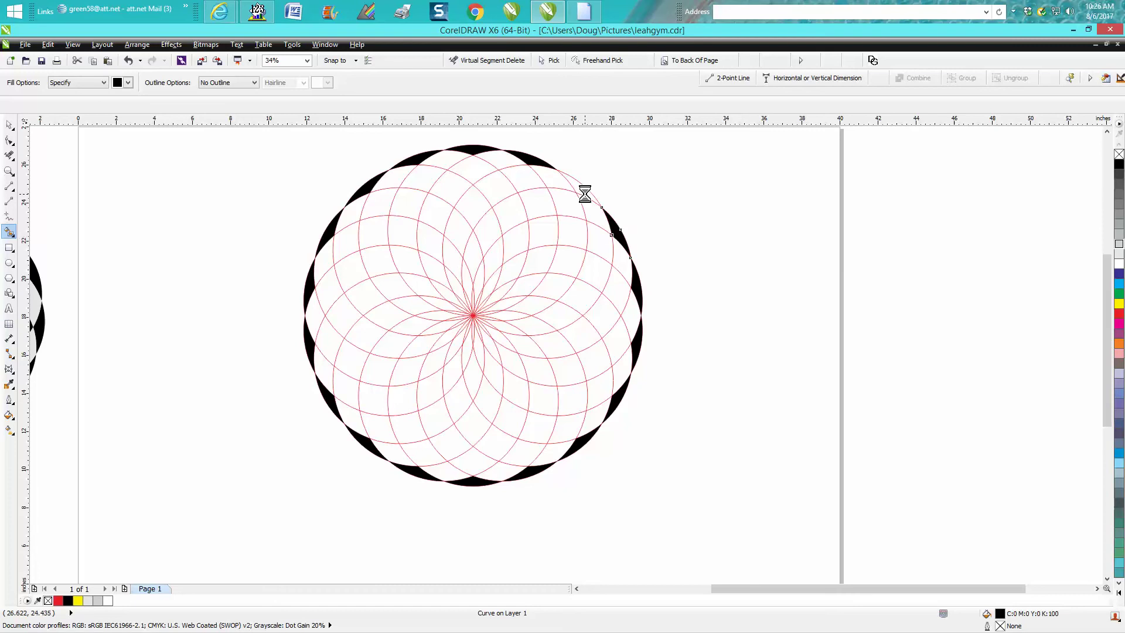
# Fill the outer-ring cells along the top and down the left edge black.
pyautogui.click(513, 179)
pyautogui.click(473, 172)
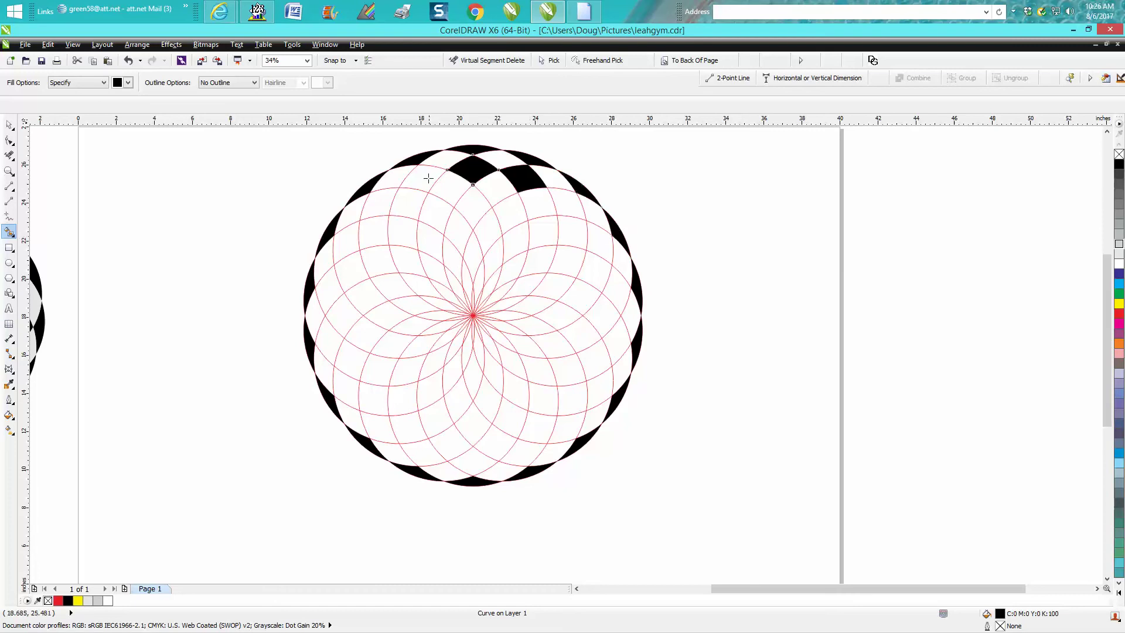
pyautogui.click(427, 179)
pyautogui.click(373, 206)
pyautogui.click(351, 239)
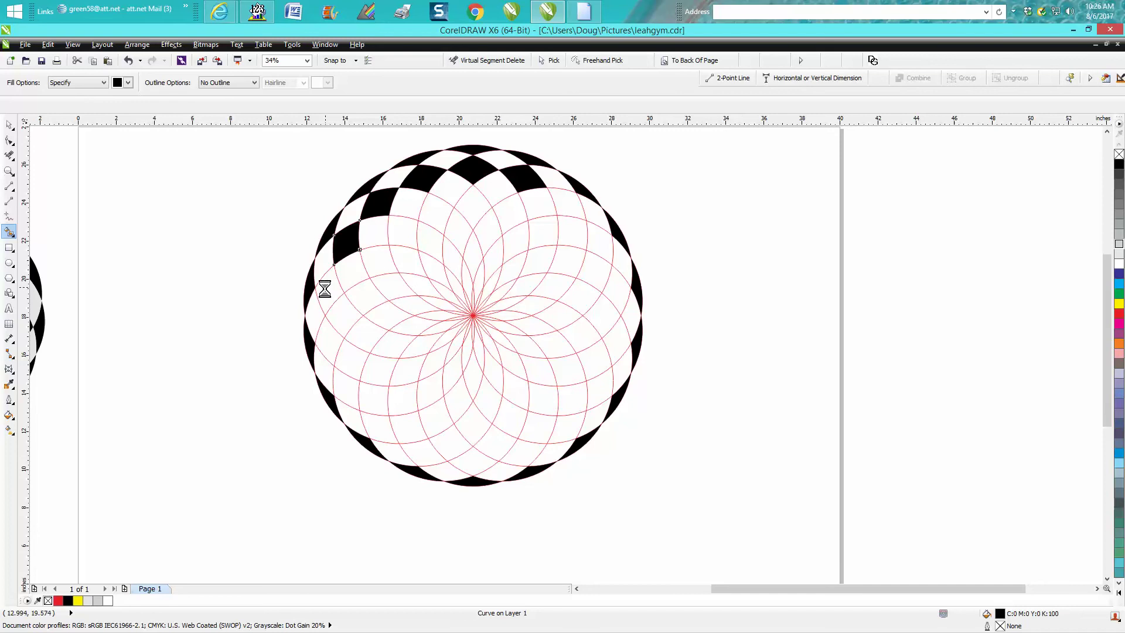
pyautogui.click(322, 310)
pyautogui.click(326, 342)
pyautogui.click(344, 384)
pyautogui.click(384, 431)
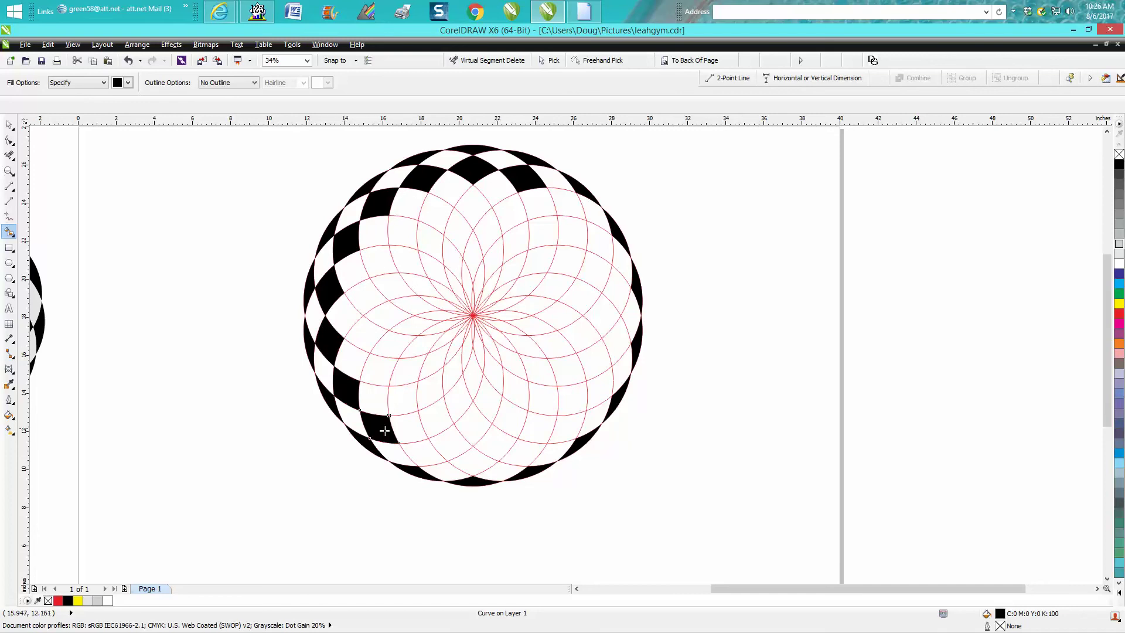
# Fill the outer-ring cells along the bottom and up the right edge black.
pyautogui.click(429, 451)
pyautogui.click(463, 459)
pyautogui.click(515, 452)
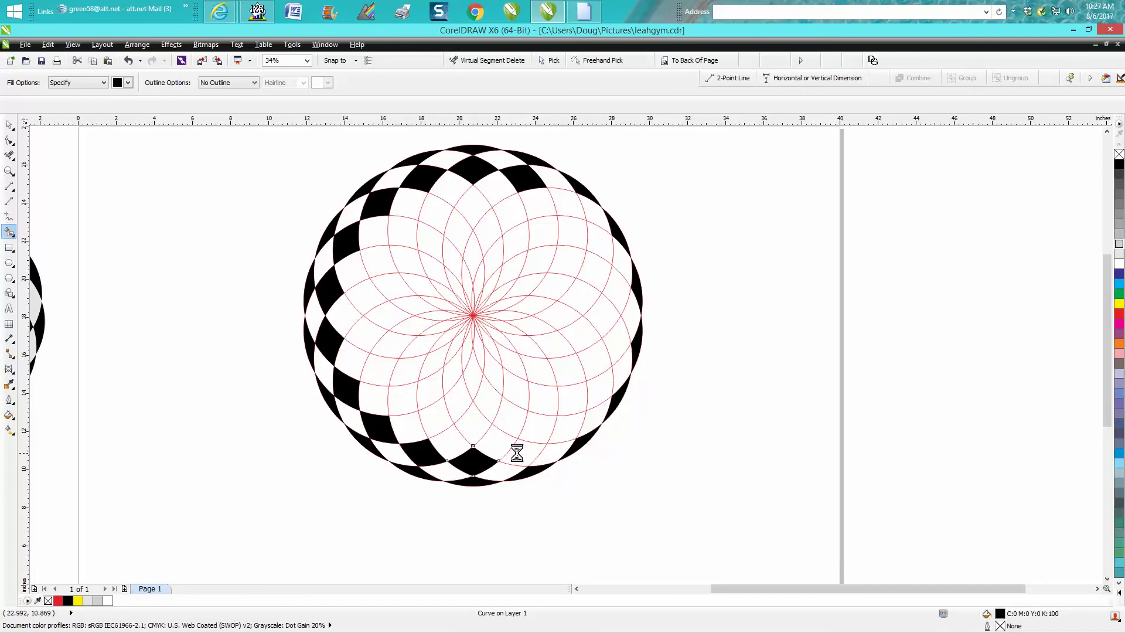
pyautogui.click(561, 425)
pyautogui.click(597, 382)
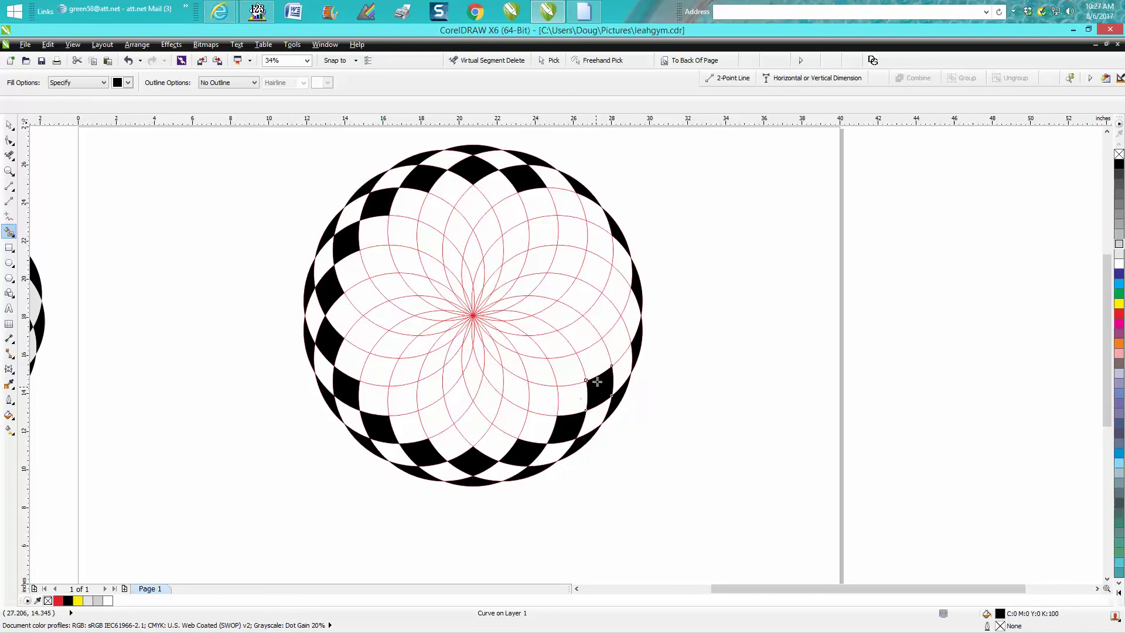
pyautogui.click(614, 341)
pyautogui.click(617, 289)
pyautogui.click(599, 245)
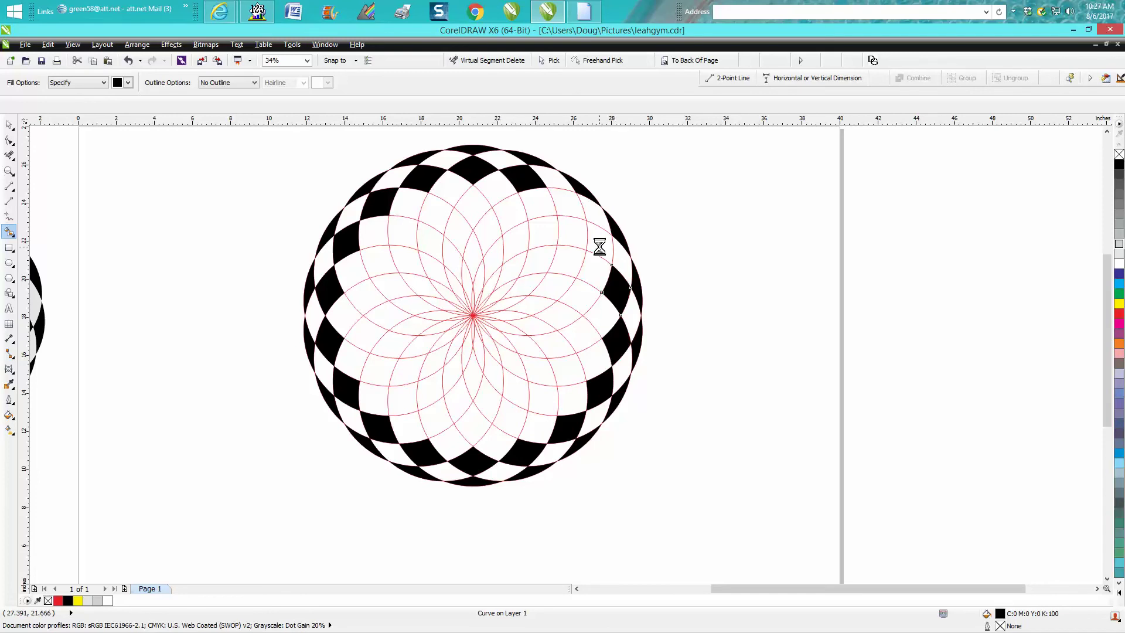
# Fill the second-ring cells across the top and down the left side black.
pyautogui.click(564, 204)
pyautogui.click(495, 207)
pyautogui.click(471, 205)
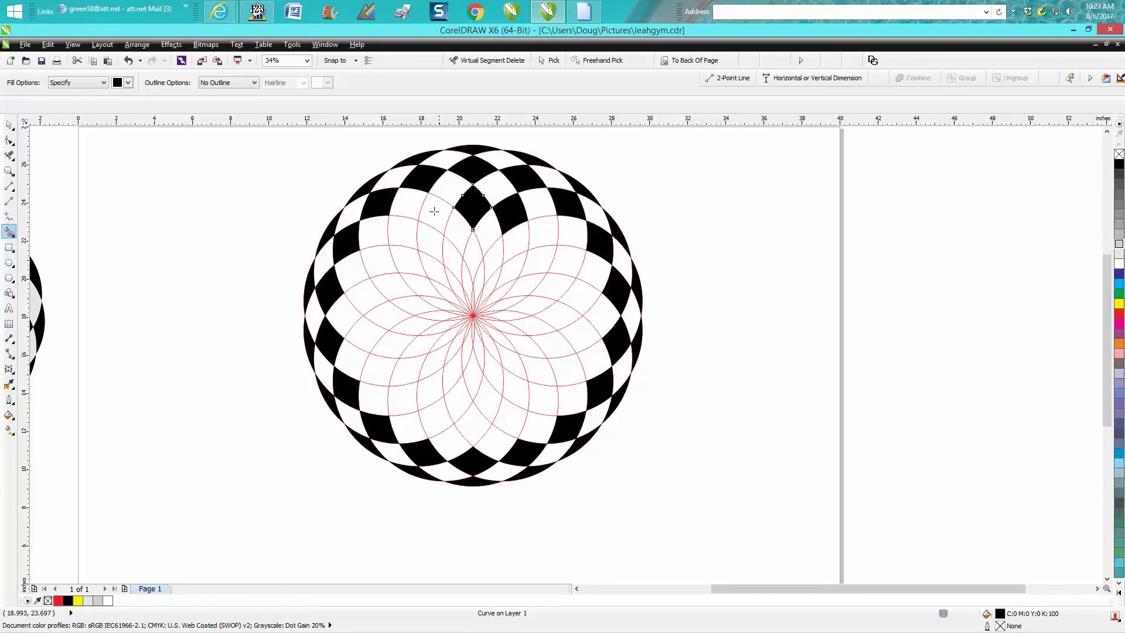
pyautogui.click(427, 216)
pyautogui.click(405, 242)
pyautogui.click(377, 257)
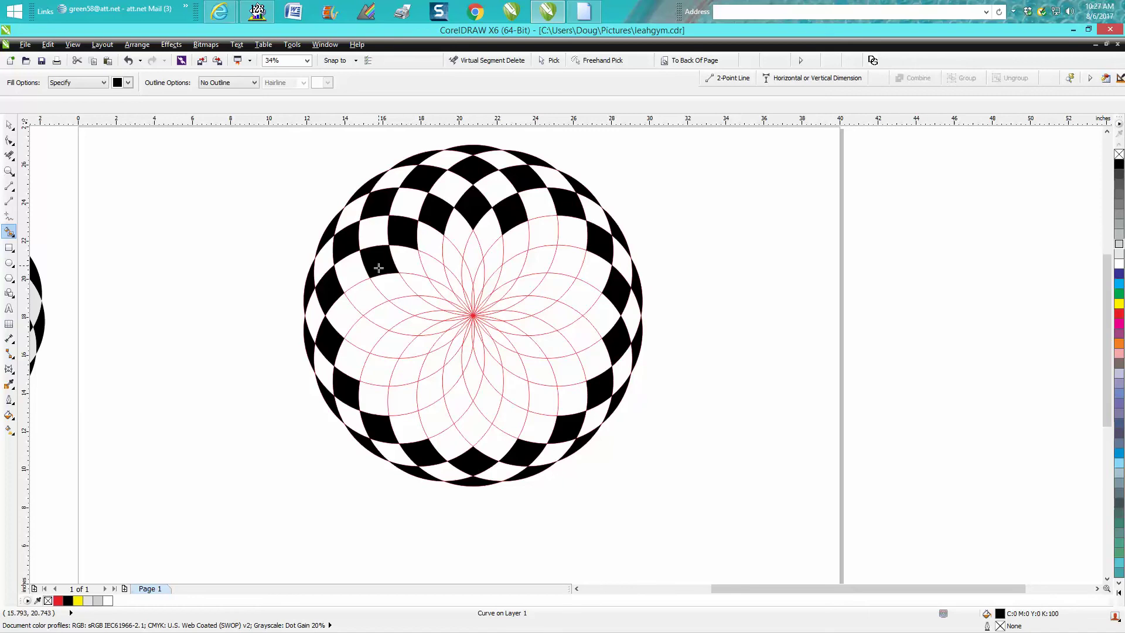
pyautogui.click(371, 296)
pyautogui.click(372, 343)
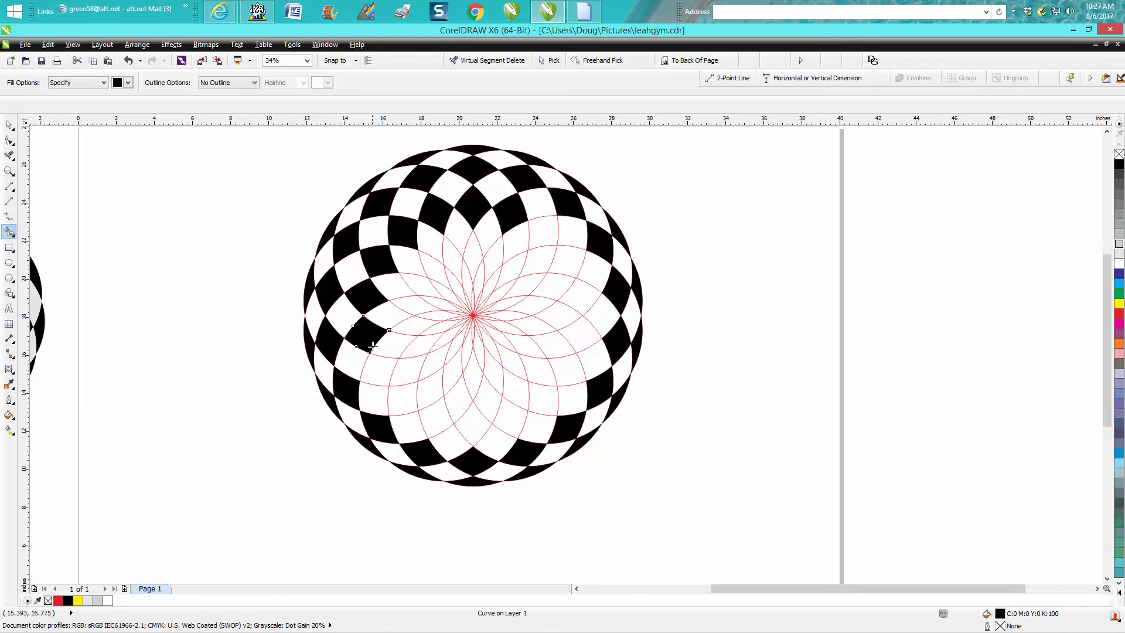
pyautogui.click(378, 375)
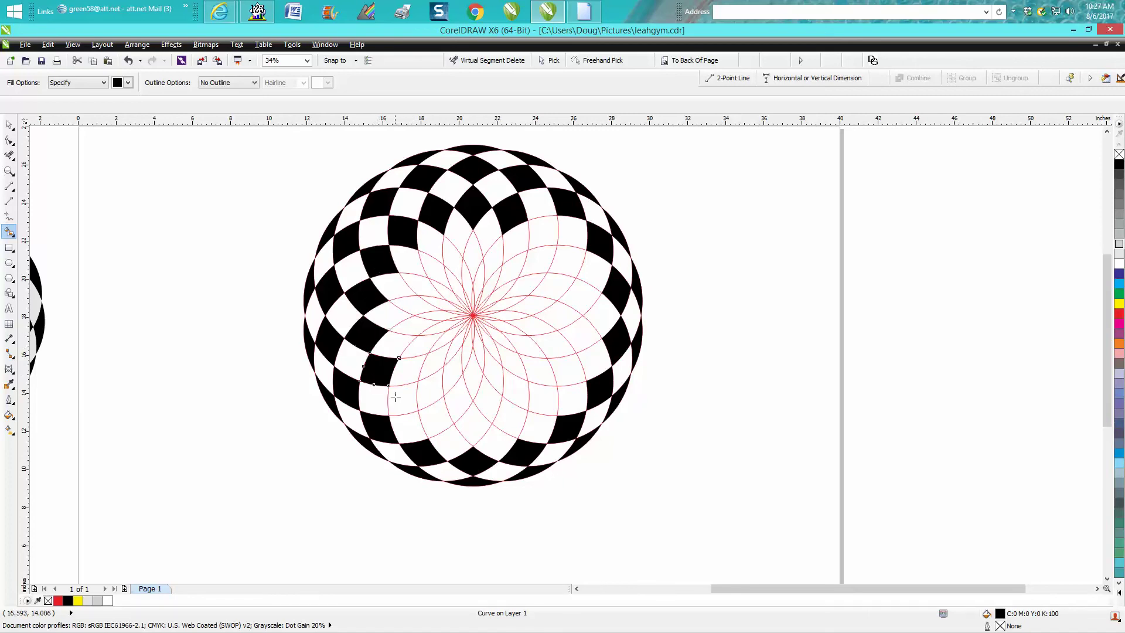
# Fill the second-ring cells across the bottom and up the right side black.
pyautogui.click(404, 401)
pyautogui.click(434, 416)
pyautogui.click(472, 423)
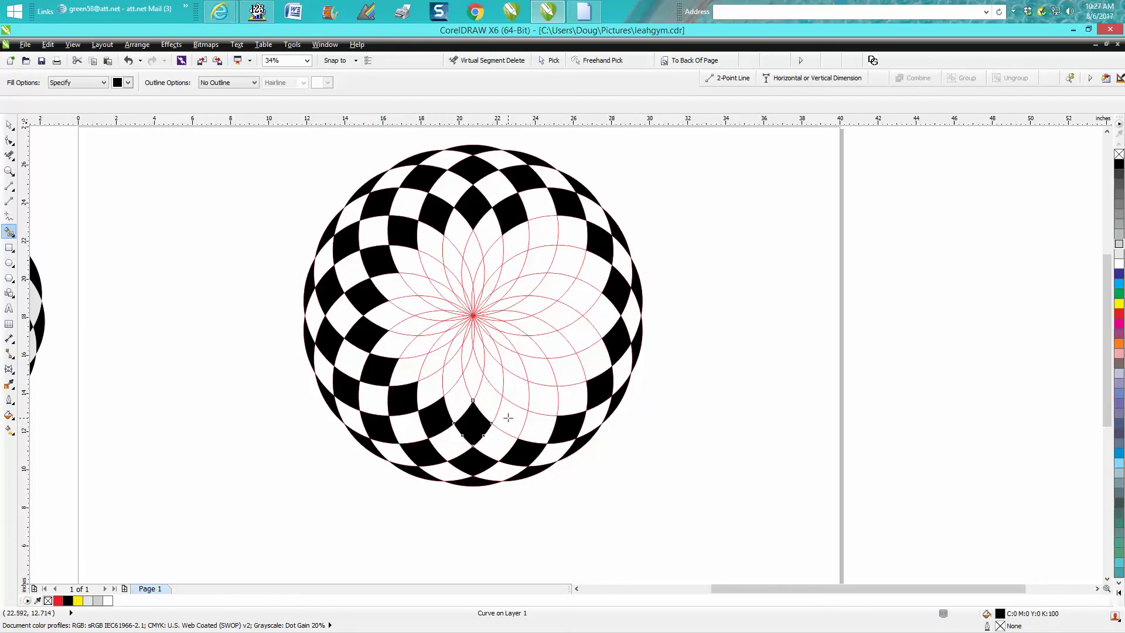
pyautogui.click(511, 418)
pyautogui.click(542, 401)
pyautogui.click(580, 355)
pyautogui.click(582, 334)
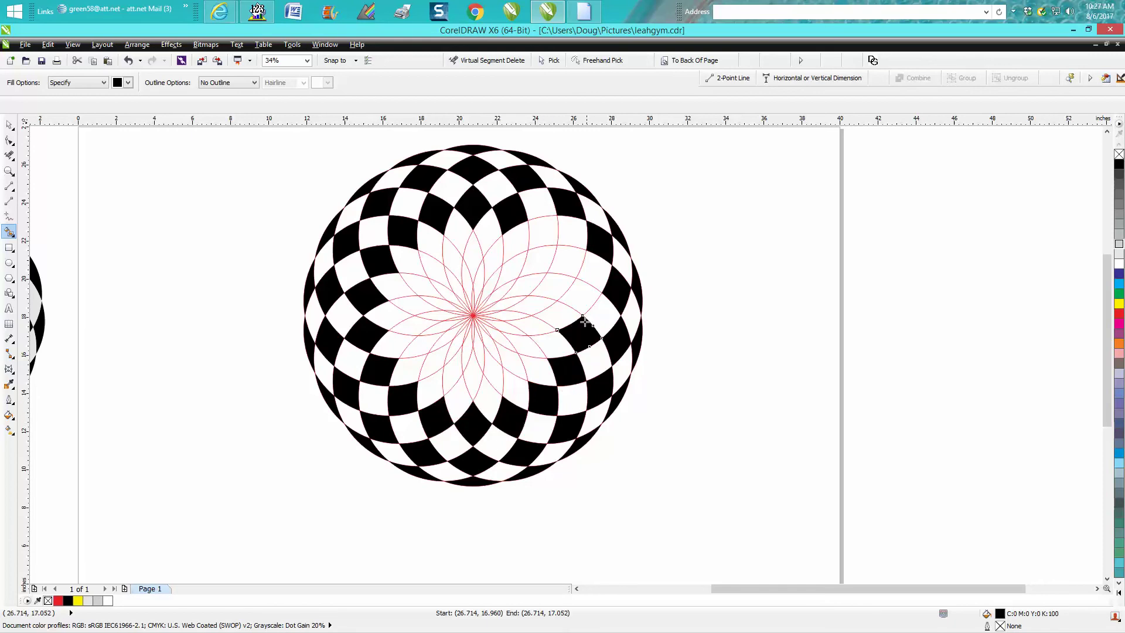
pyautogui.click(582, 294)
pyautogui.click(556, 252)
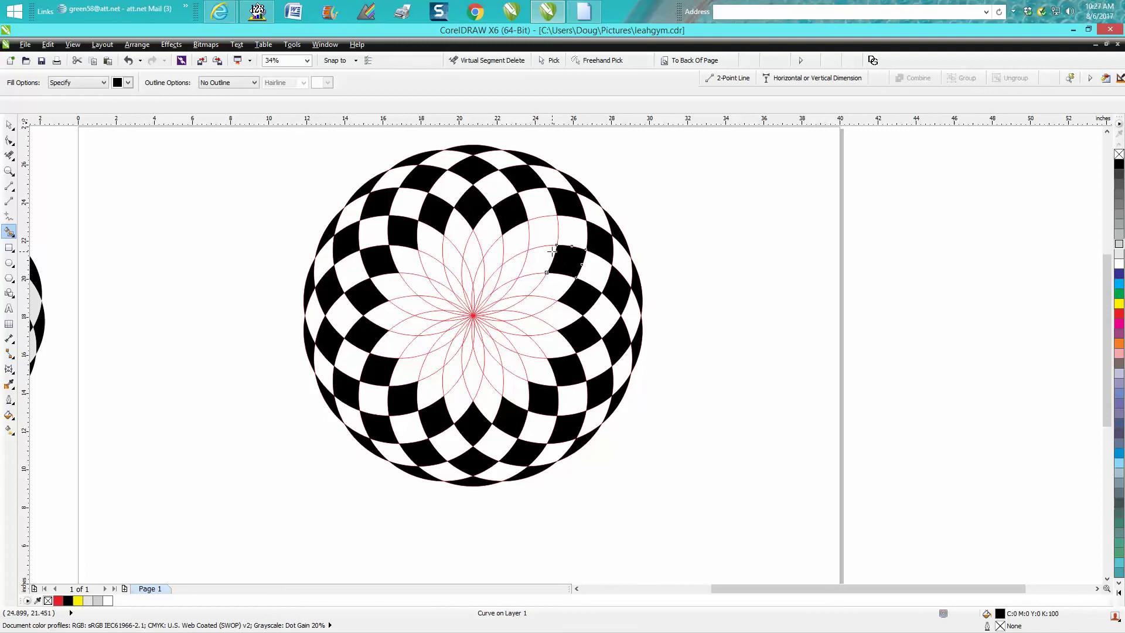
pyautogui.click(541, 229)
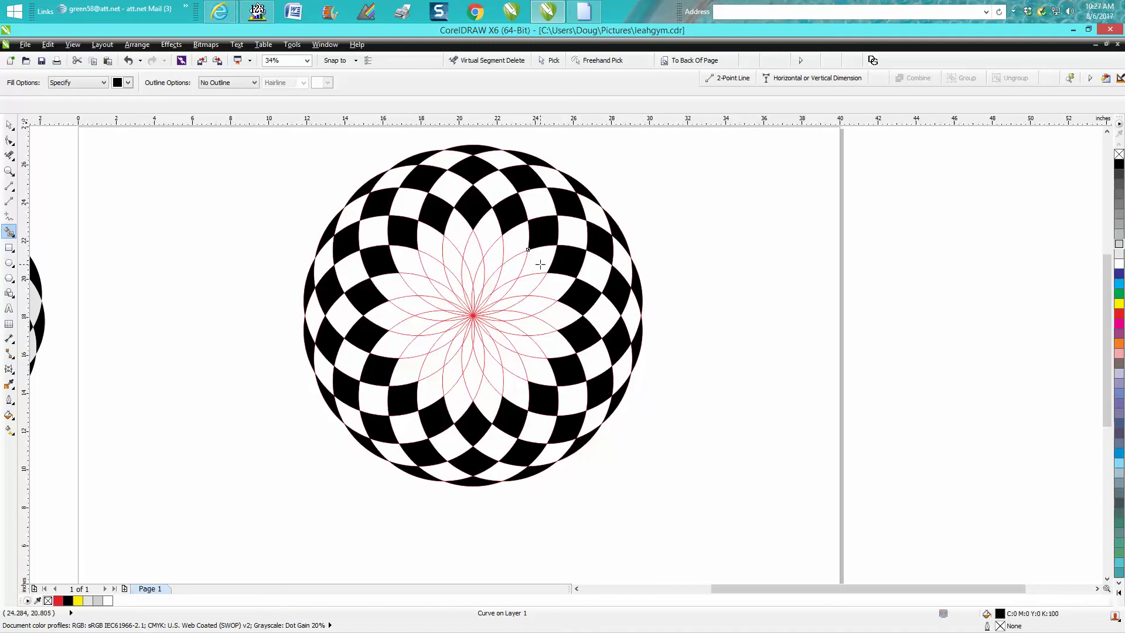
# Fill the inner petal cells above, left of and below the centre black.
pyautogui.click(500, 255)
pyautogui.click(469, 252)
pyautogui.click(449, 253)
pyautogui.click(436, 271)
pyautogui.click(417, 287)
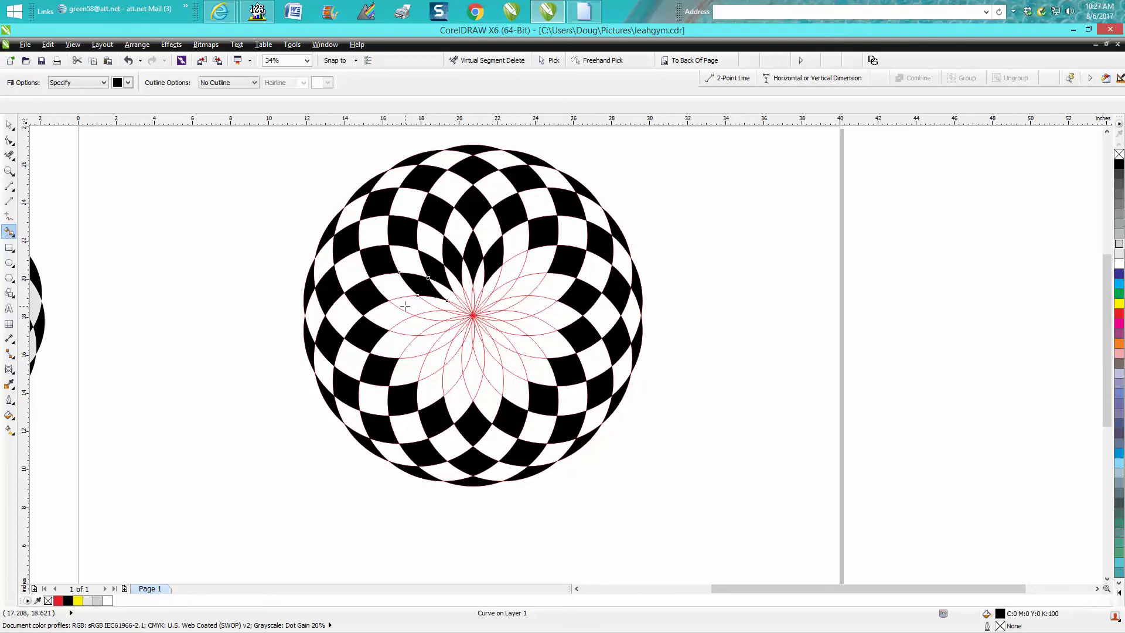
pyautogui.click(404, 308)
pyautogui.click(409, 328)
pyautogui.click(414, 352)
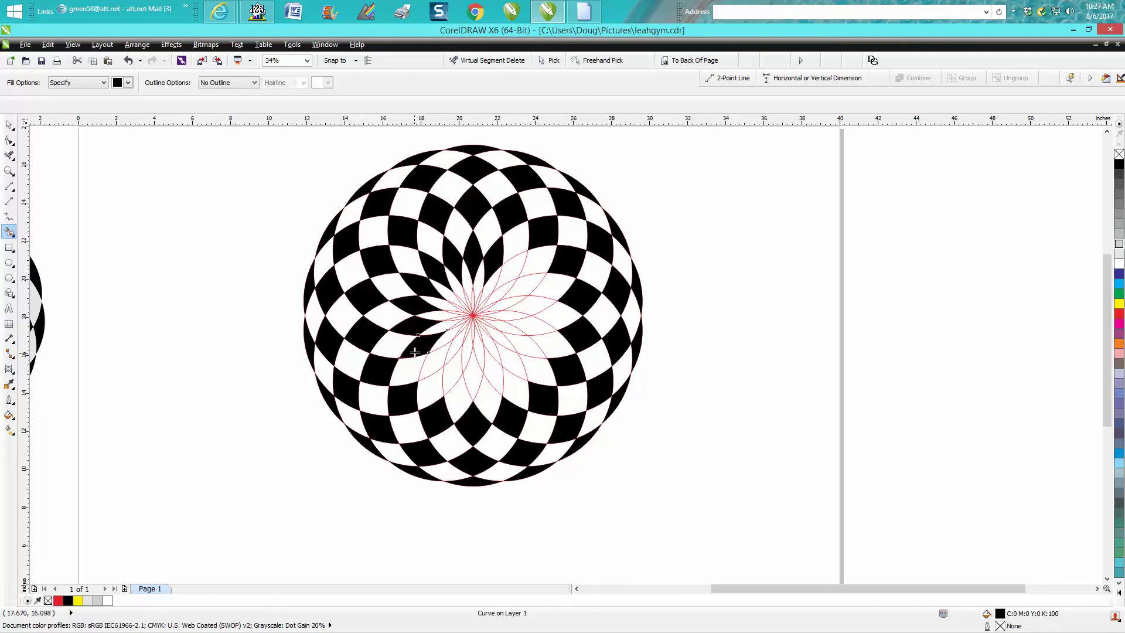
pyautogui.click(423, 364)
pyautogui.click(438, 367)
# Fill the remaining inner cells along the bottom and right to complete the checkerboard.
pyautogui.click(454, 373)
pyautogui.click(480, 375)
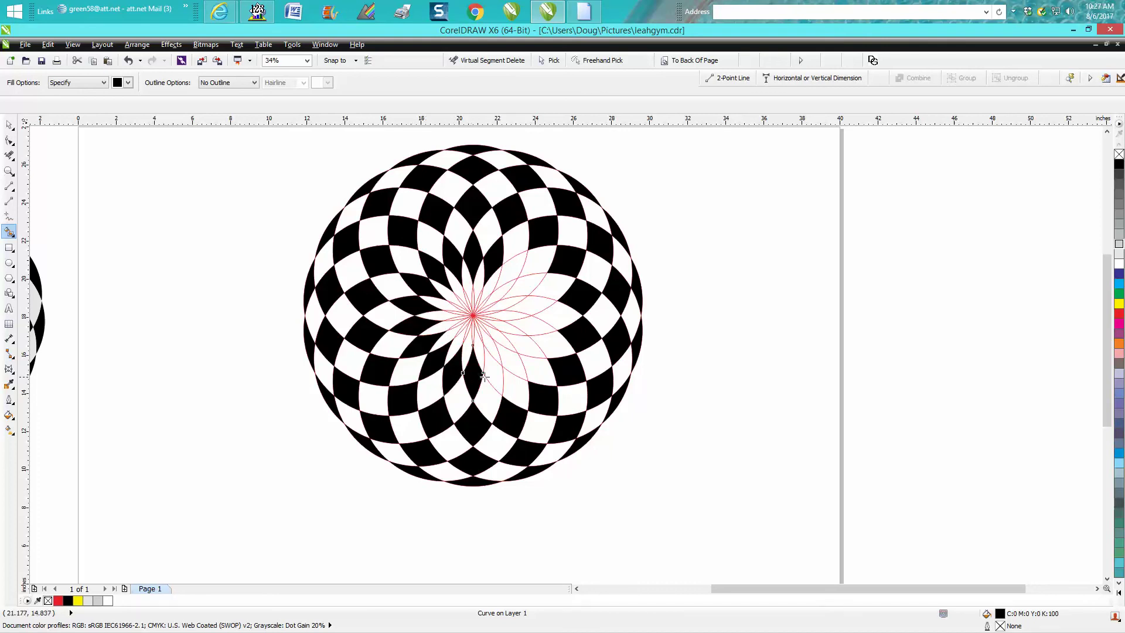
pyautogui.click(498, 372)
pyautogui.click(511, 355)
pyautogui.click(527, 342)
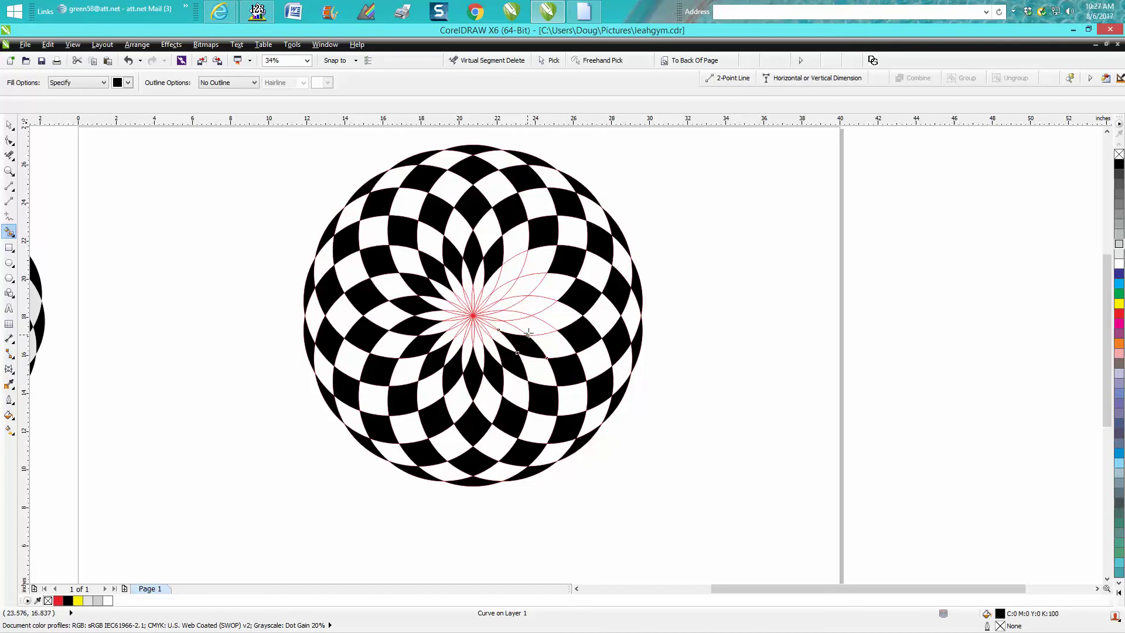
pyautogui.click(533, 320)
pyautogui.click(531, 300)
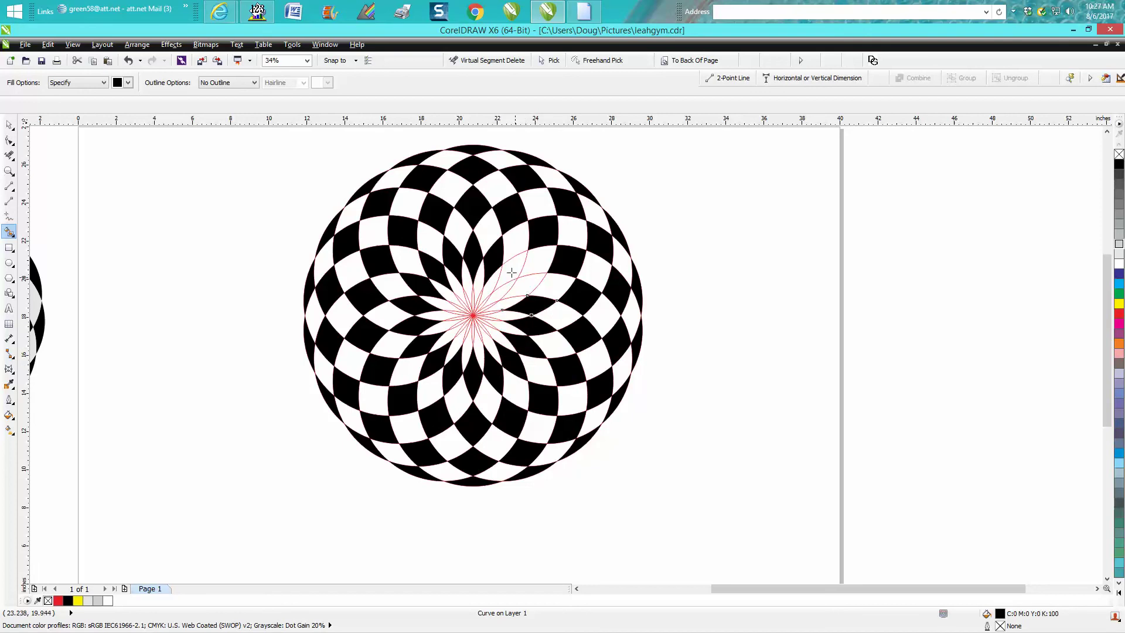
pyautogui.click(528, 282)
pyautogui.click(510, 271)
pyautogui.click(9, 125)
# Select all the rosette's pieces, remove their outlines, and zoom in to check the result.
pyautogui.scroll(-2, 201, 216)
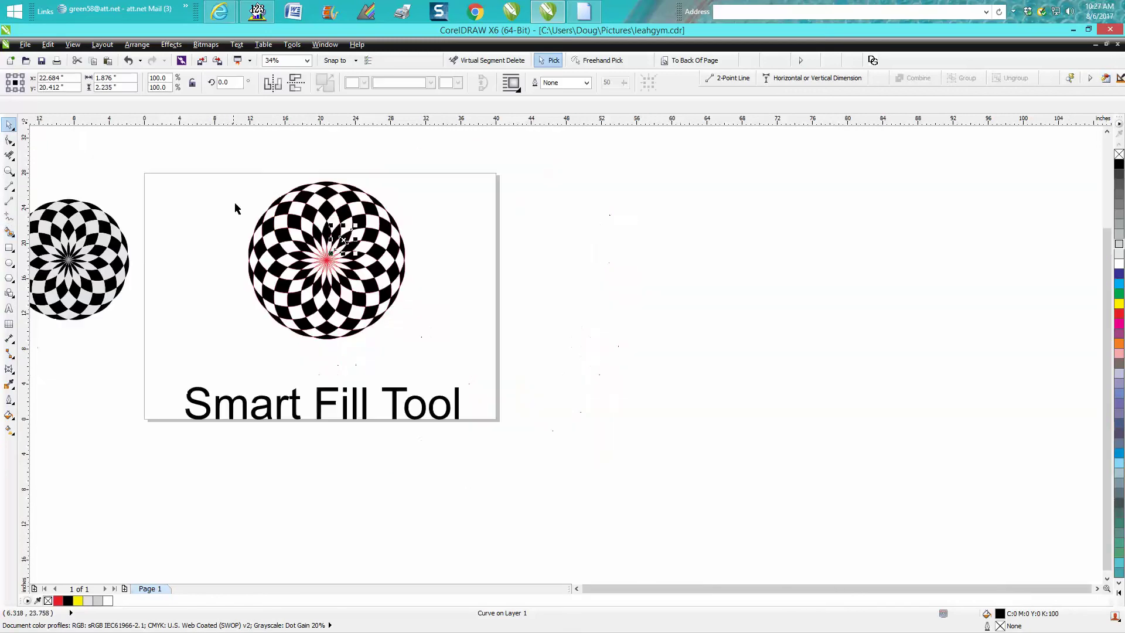
pyautogui.moveTo(223, 166); pyautogui.dragTo(495, 361)
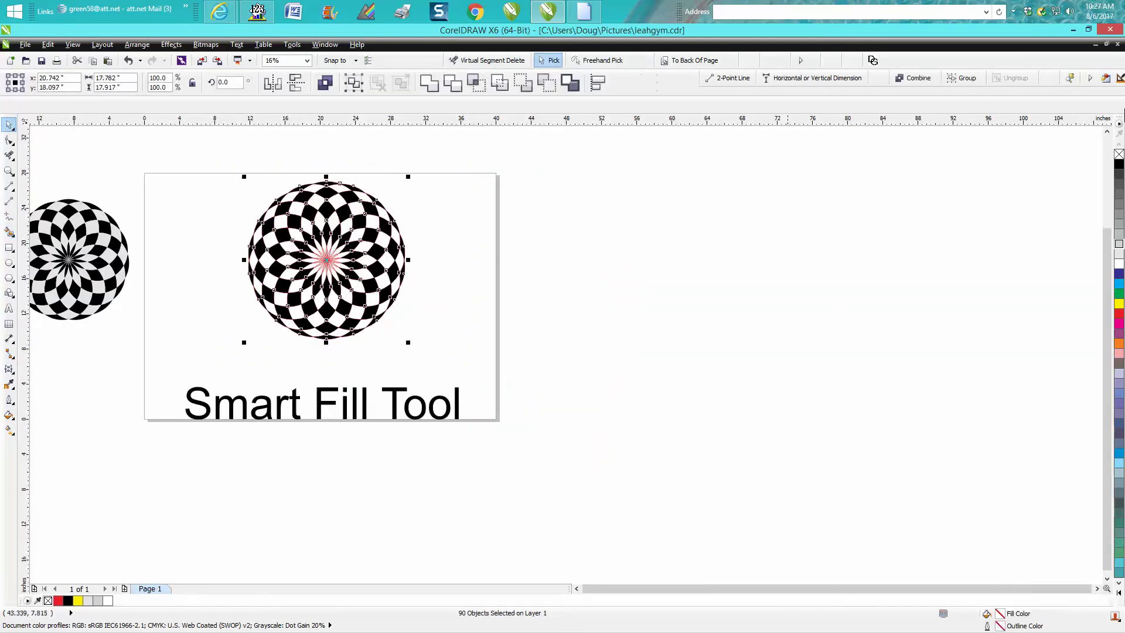
pyautogui.rightClick(1119, 153)
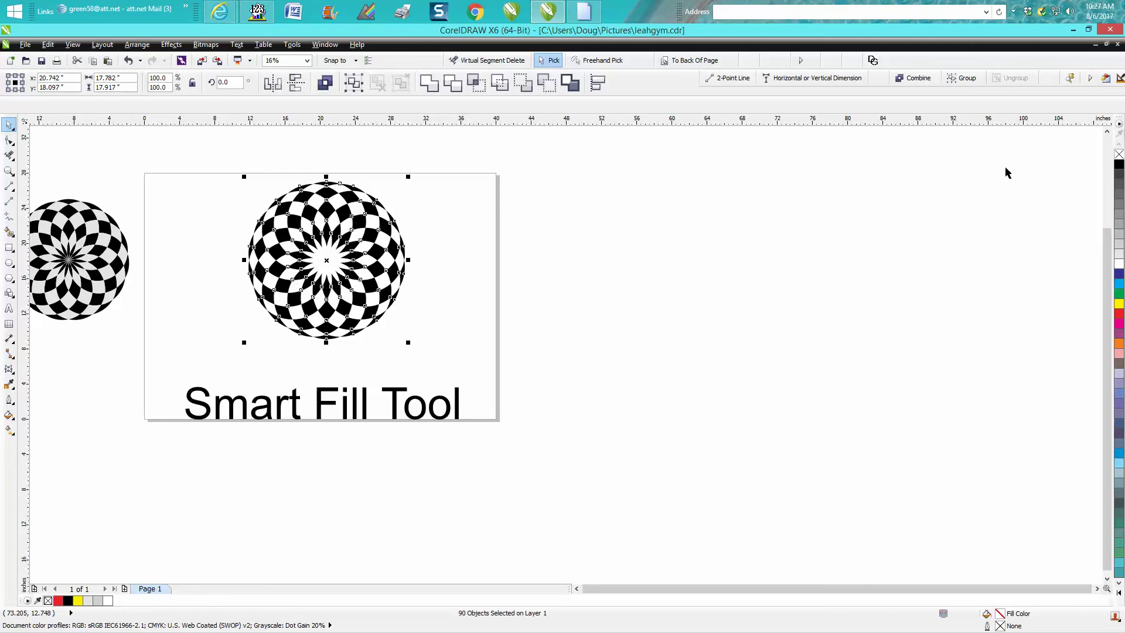
pyautogui.click(9, 171)
pyautogui.moveTo(280, 273); pyautogui.dragTo(522, 376)
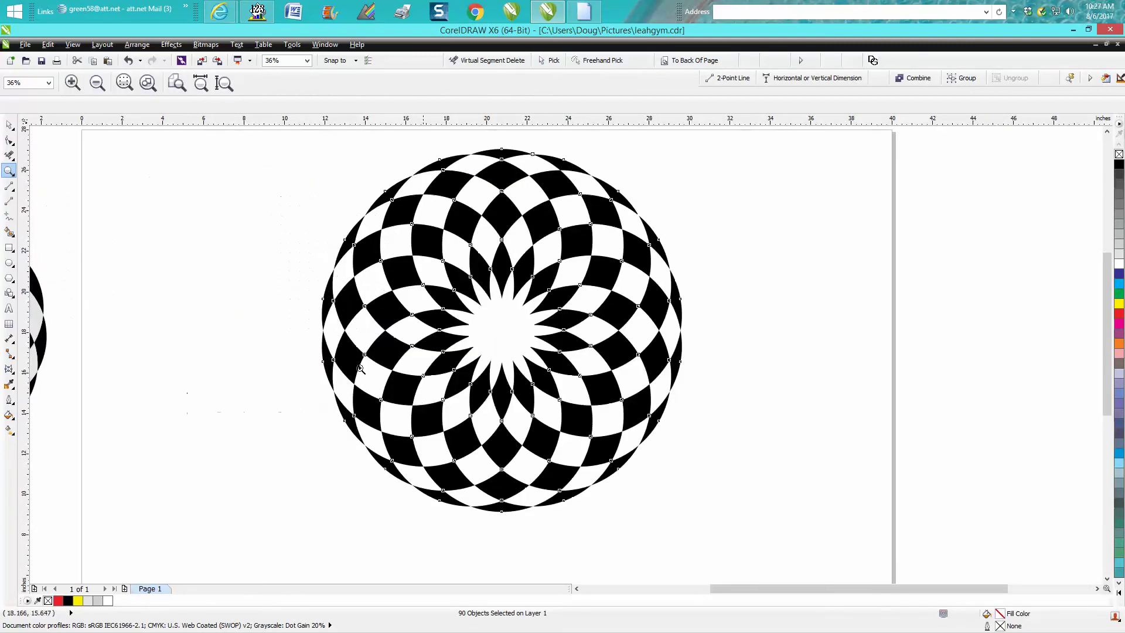
pyautogui.click(9, 124)
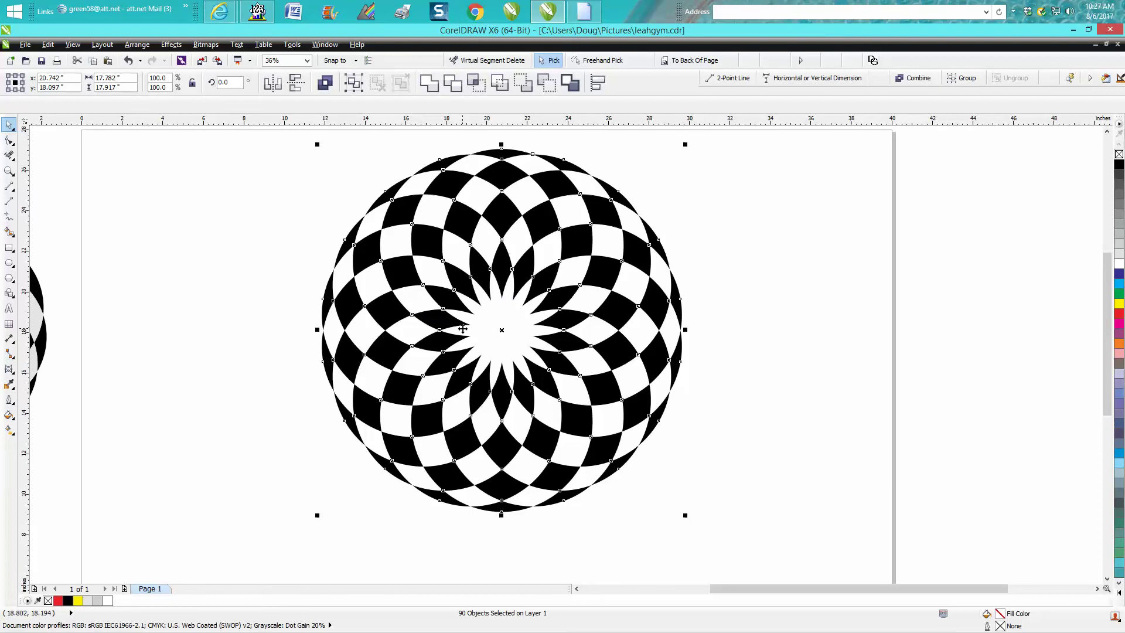
pyautogui.scroll(-2, 462, 312)
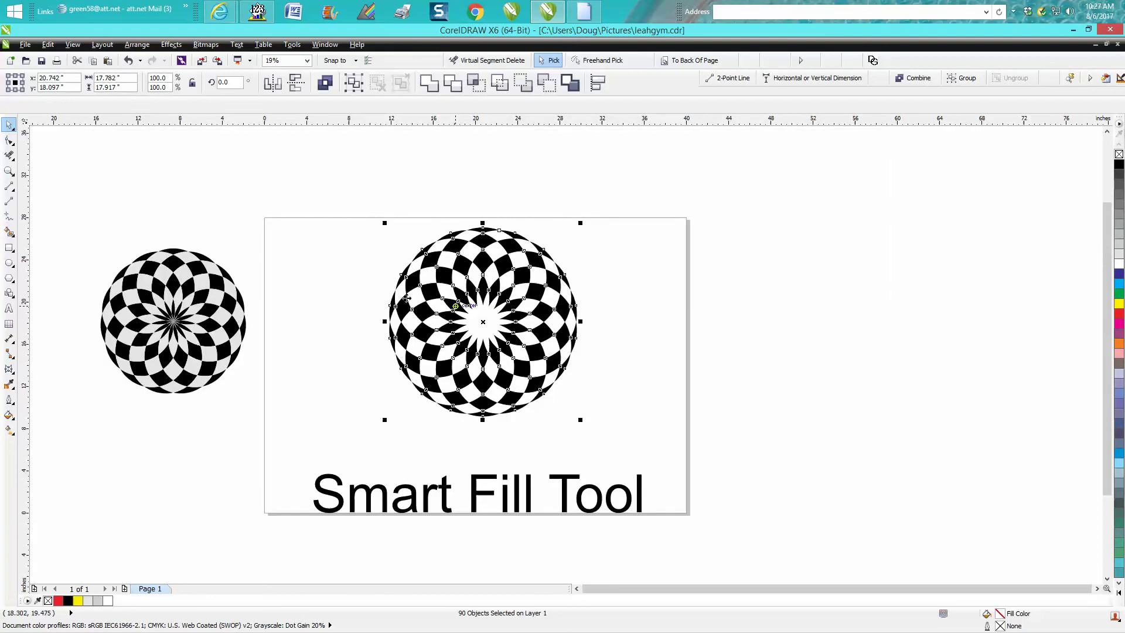
pyautogui.click(9, 247)
pyautogui.moveTo(610, 215); pyautogui.dragTo(1010, 481)
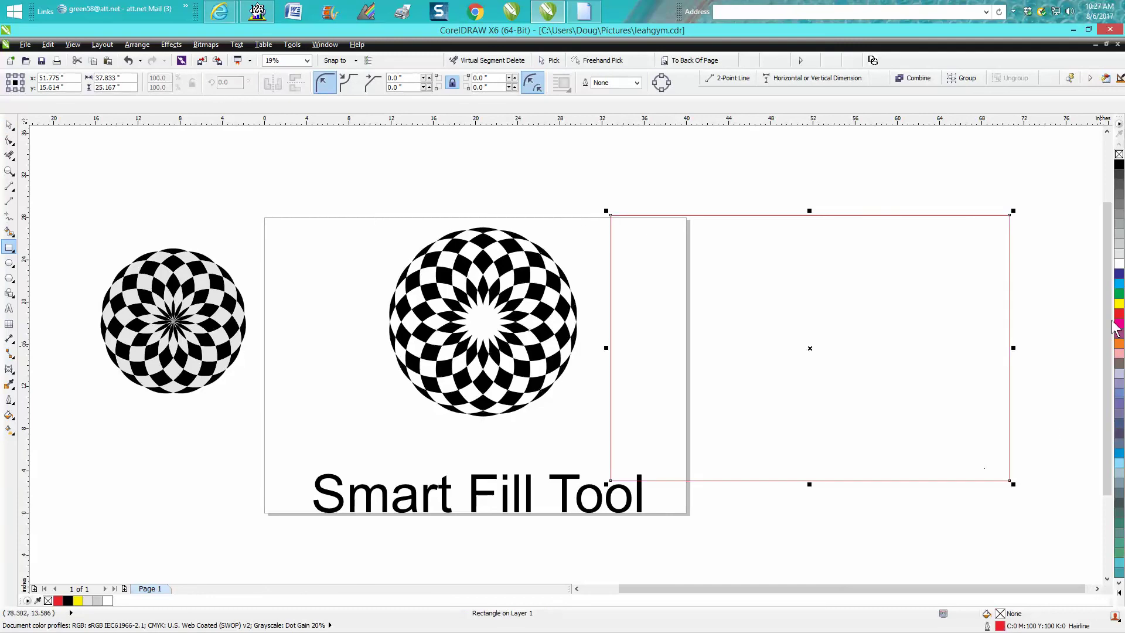
pyautogui.click(1119, 304)
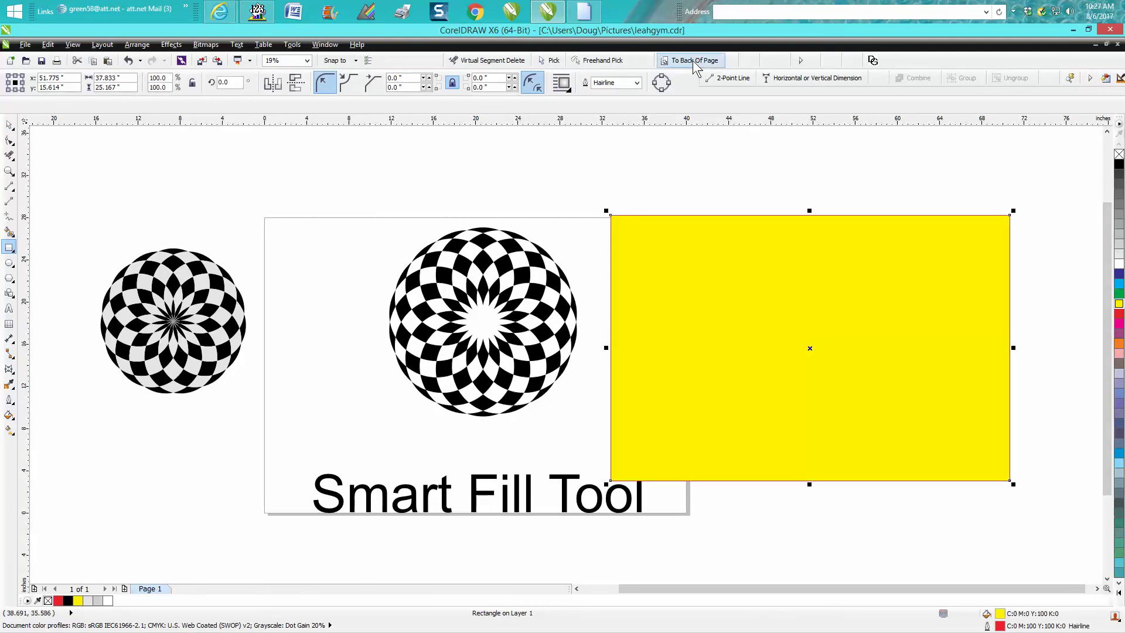
pyautogui.click(8, 124)
pyautogui.moveTo(724, 344); pyautogui.dragTo(451, 307)
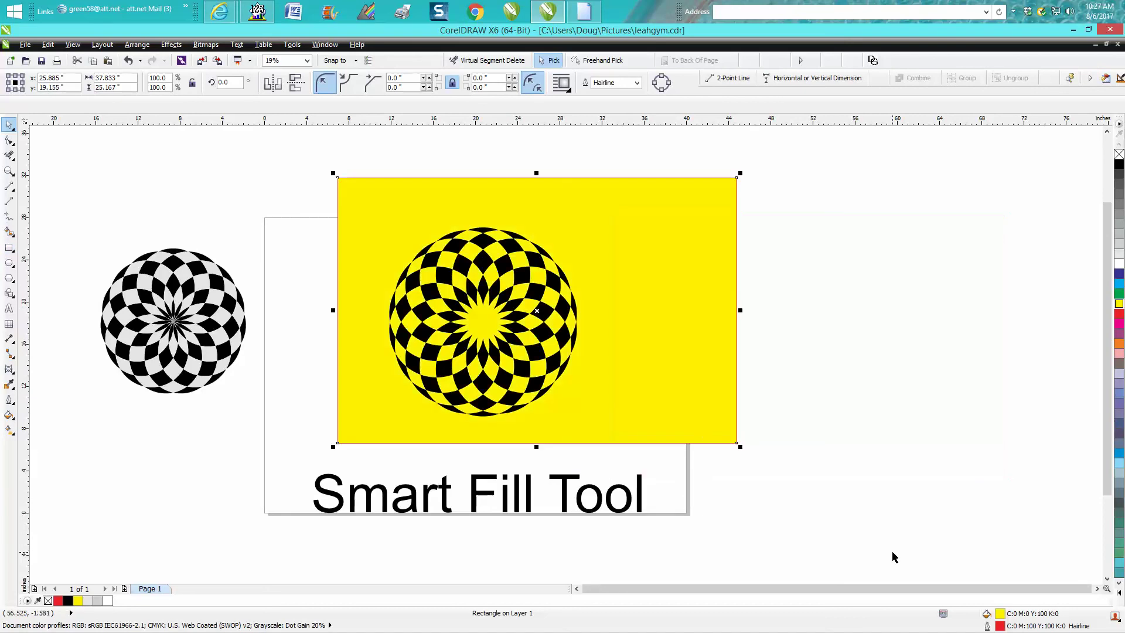
pyautogui.moveTo(493, 321); pyautogui.dragTo(791, 347)
pyautogui.click(790, 347)
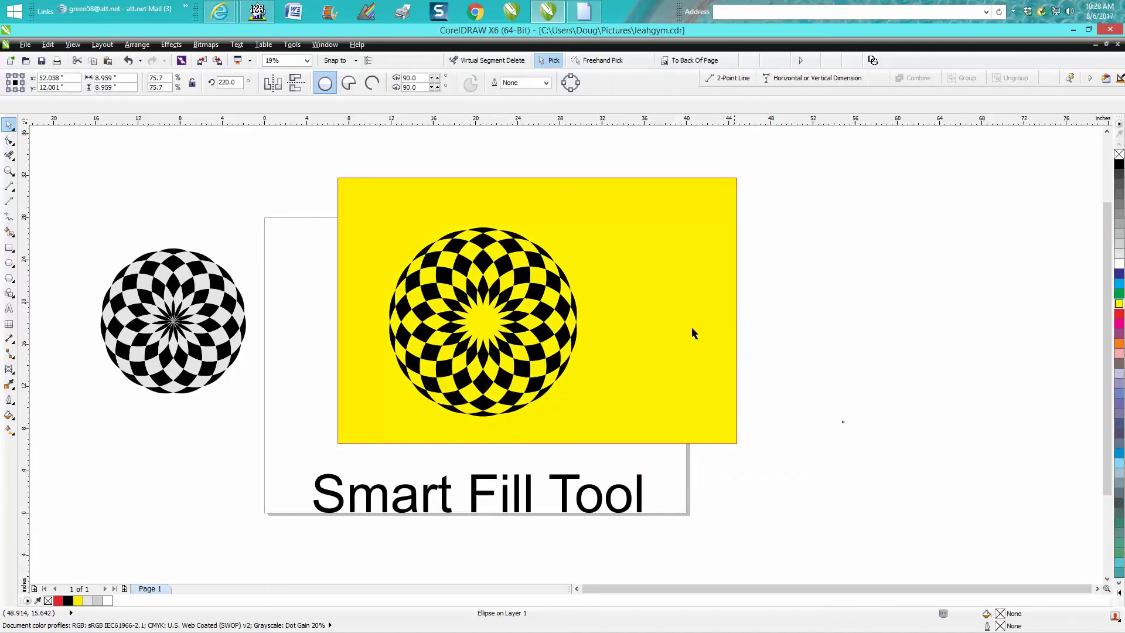
pyautogui.moveTo(691, 326); pyautogui.dragTo(987, 369)
pyautogui.press('Delete')
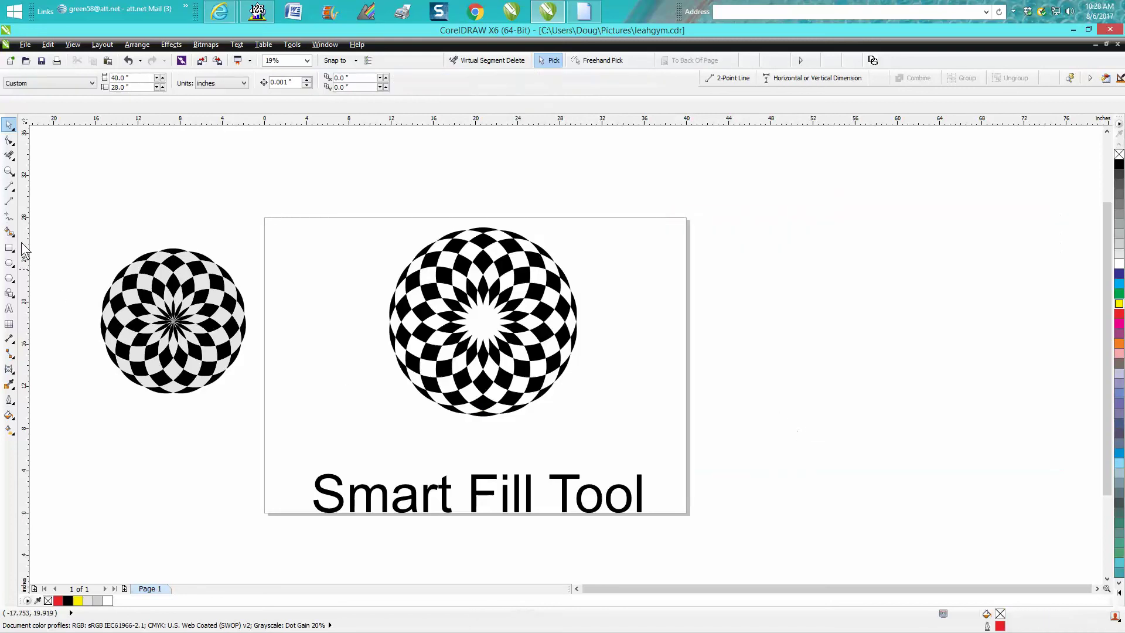
# Zoom in on the left gray rosette and select all its pieces.
pyautogui.click(8, 171)
pyautogui.moveTo(74, 234); pyautogui.dragTo(339, 410)
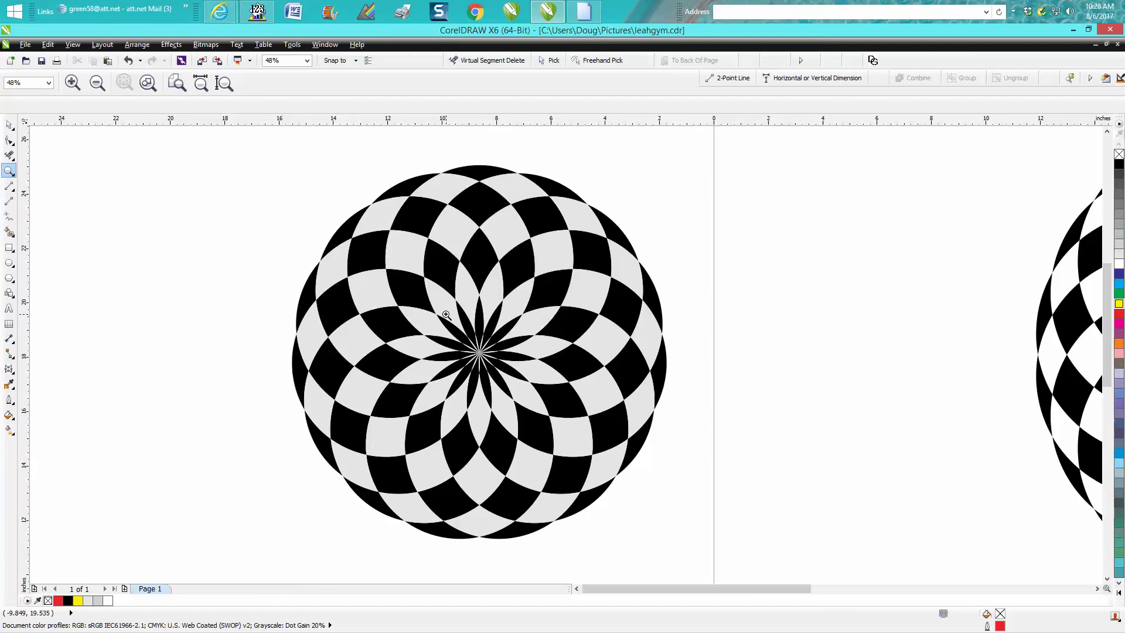
pyautogui.click(9, 125)
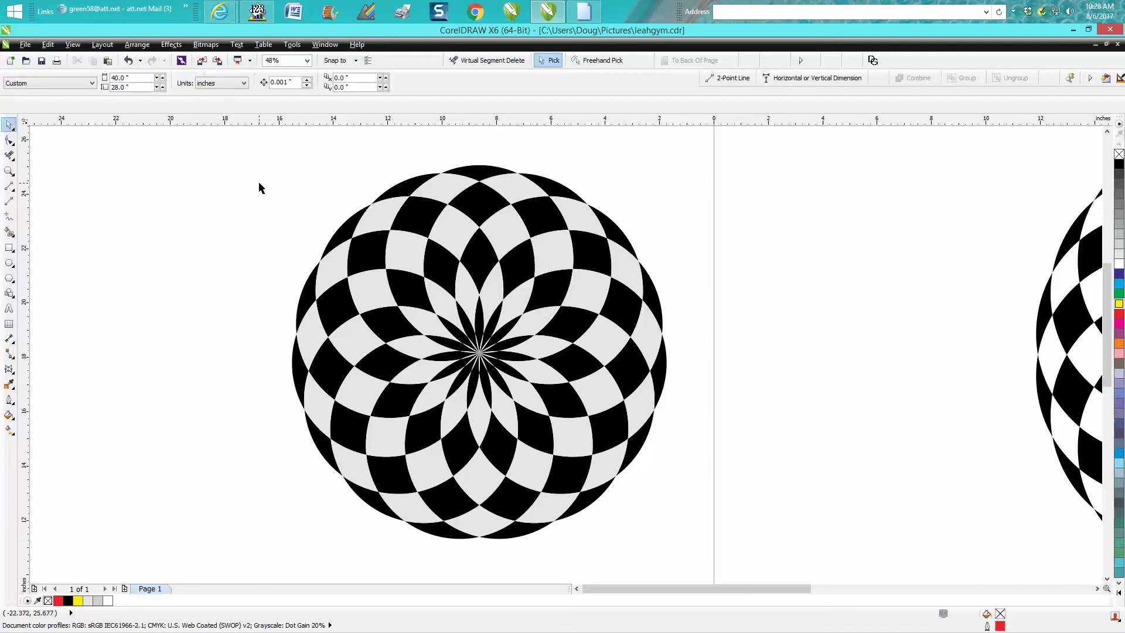
pyautogui.moveTo(238, 154); pyautogui.dragTo(736, 563)
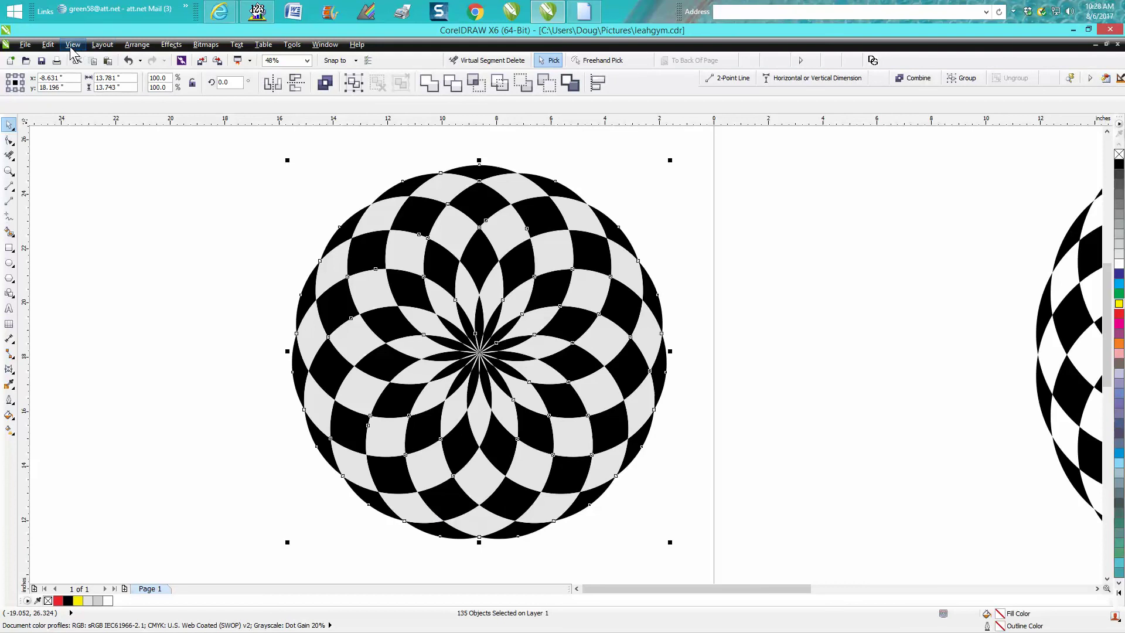
# Set up Replace Objects to change the light gray fill colour to white.
pyautogui.click(49, 46)
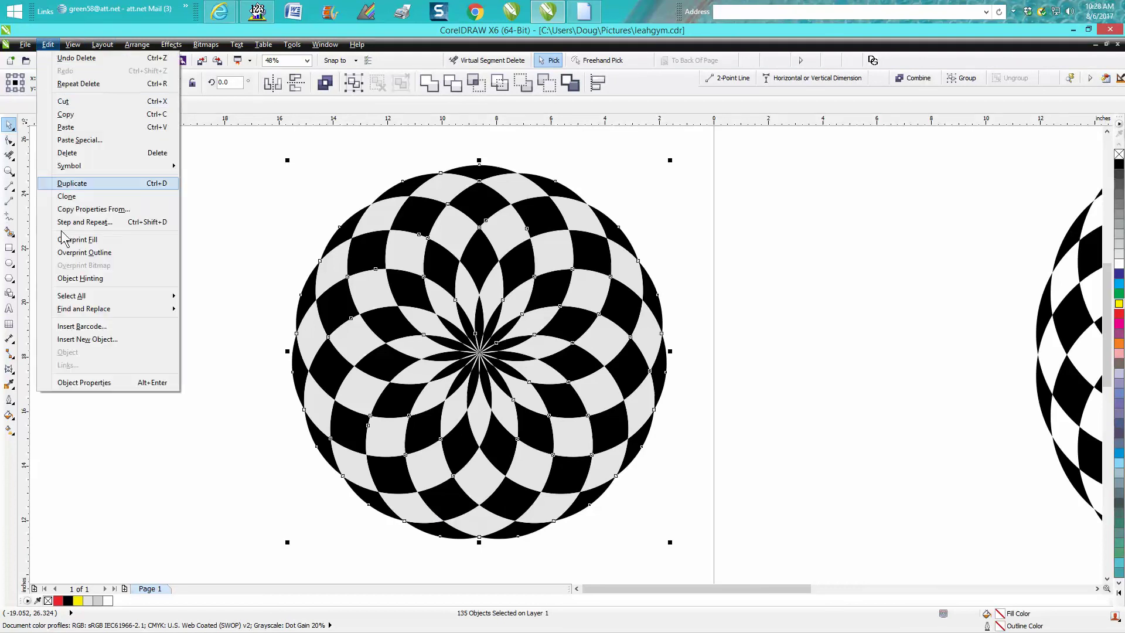
pyautogui.moveTo(88, 310)
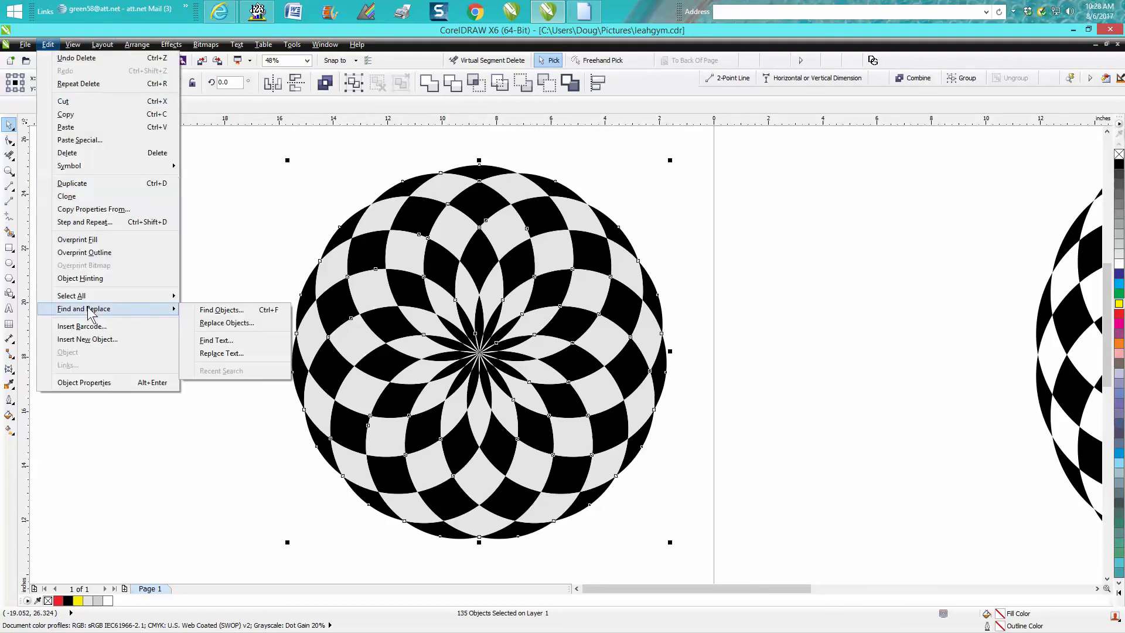
pyautogui.click(211, 328)
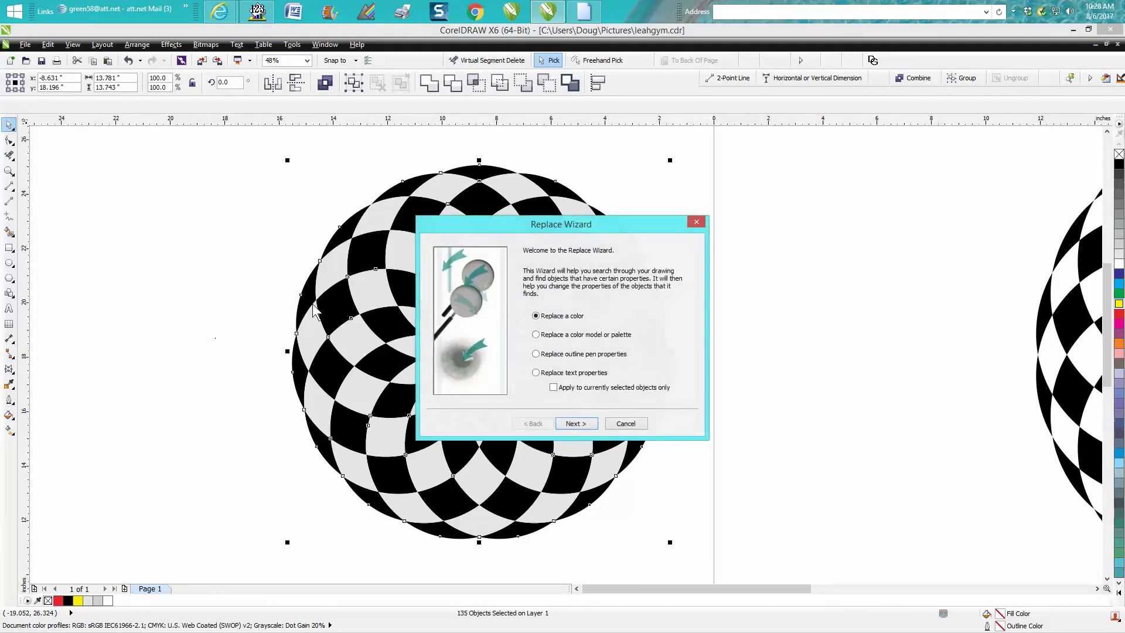
pyautogui.click(576, 423)
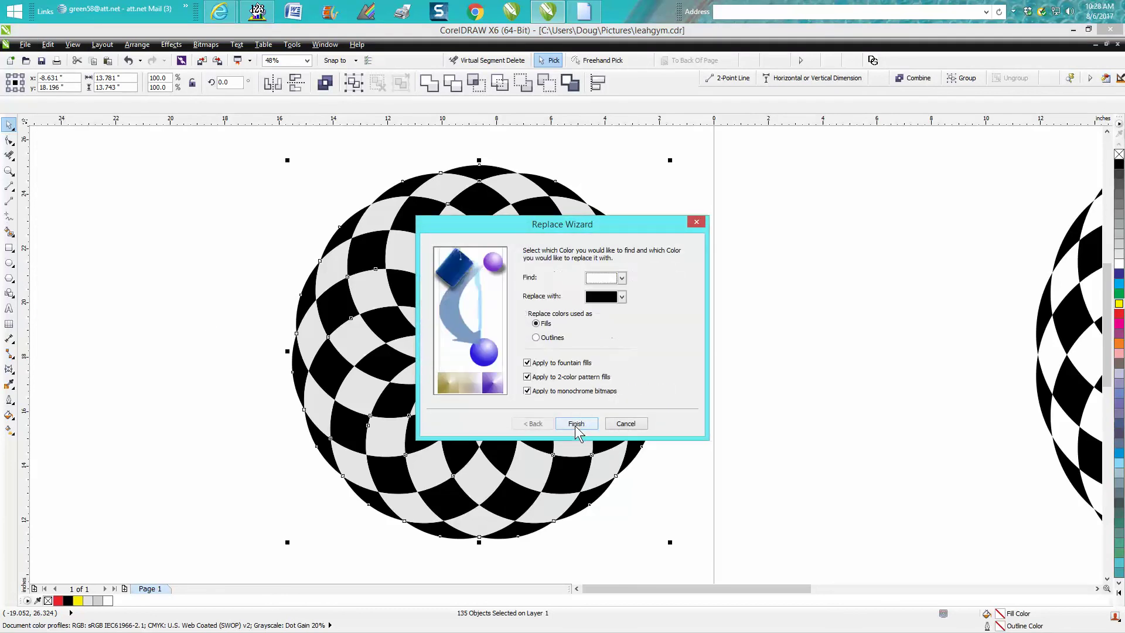
pyautogui.click(622, 279)
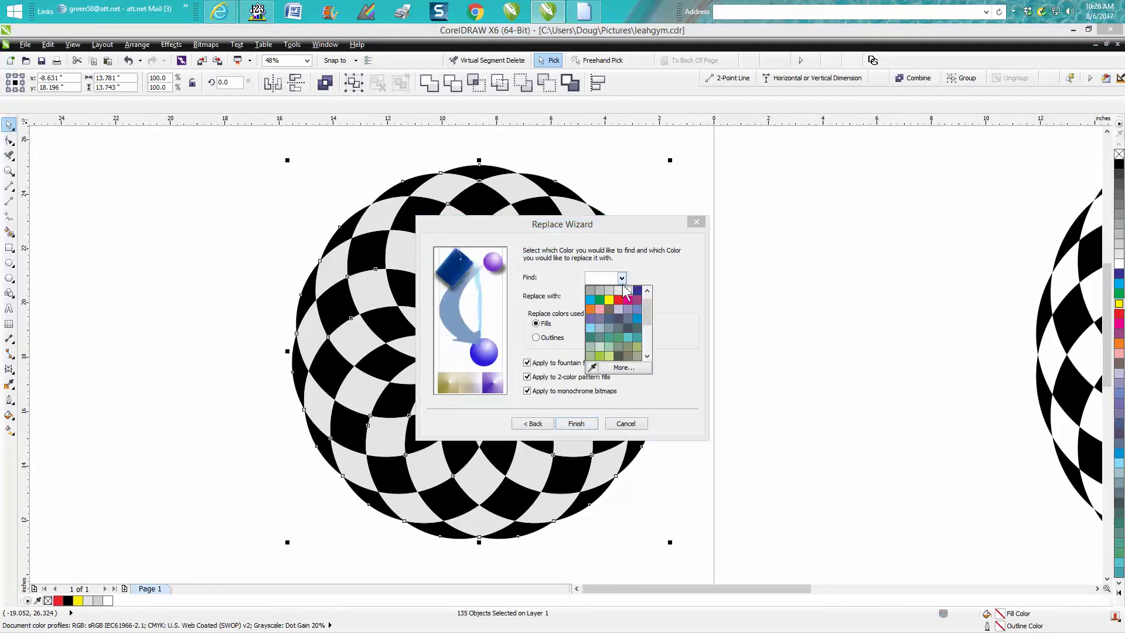
pyautogui.click(624, 291)
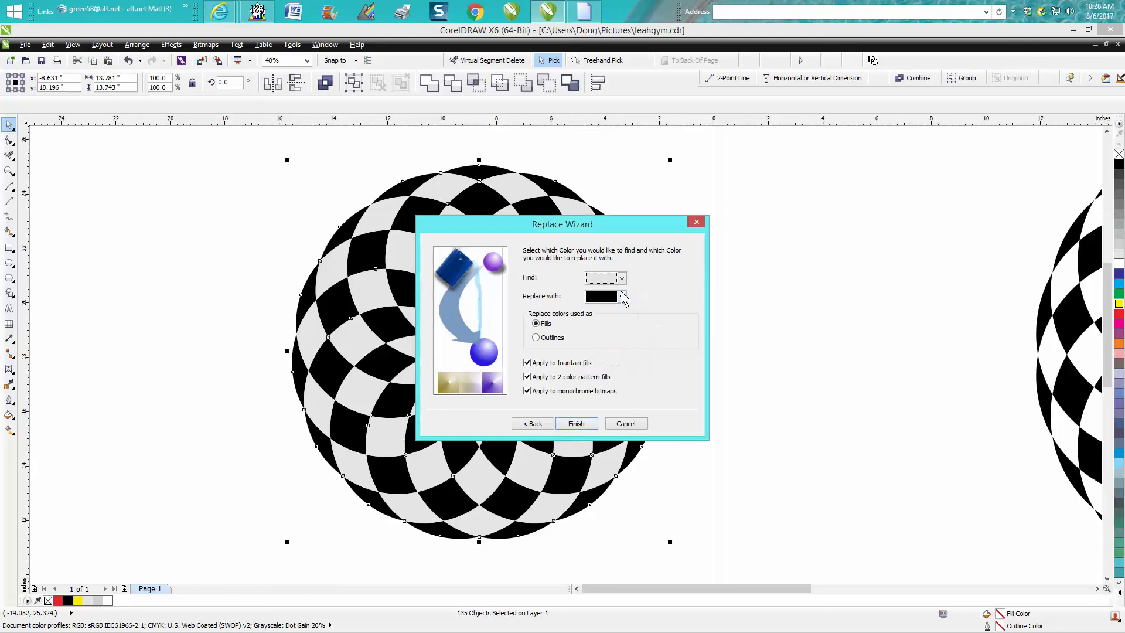
pyautogui.click(622, 297)
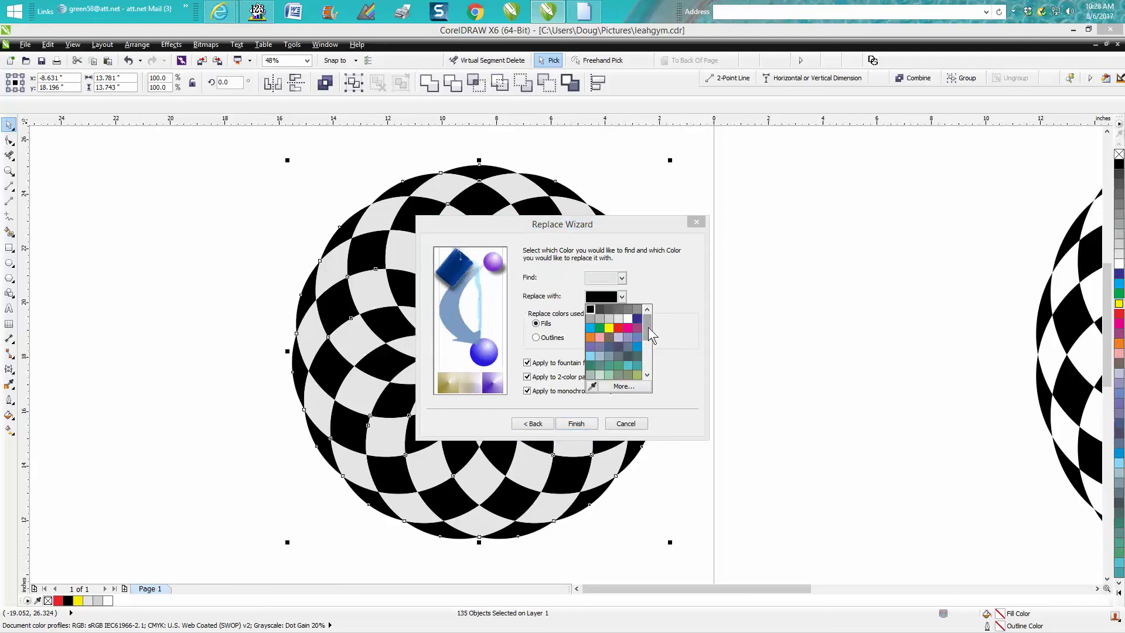
pyautogui.moveTo(649, 326)
pyautogui.mouseDown()
pyautogui.moveTo(652, 382)
pyautogui.moveTo(649, 317)
pyautogui.mouseUp()
pyautogui.click(620, 319)
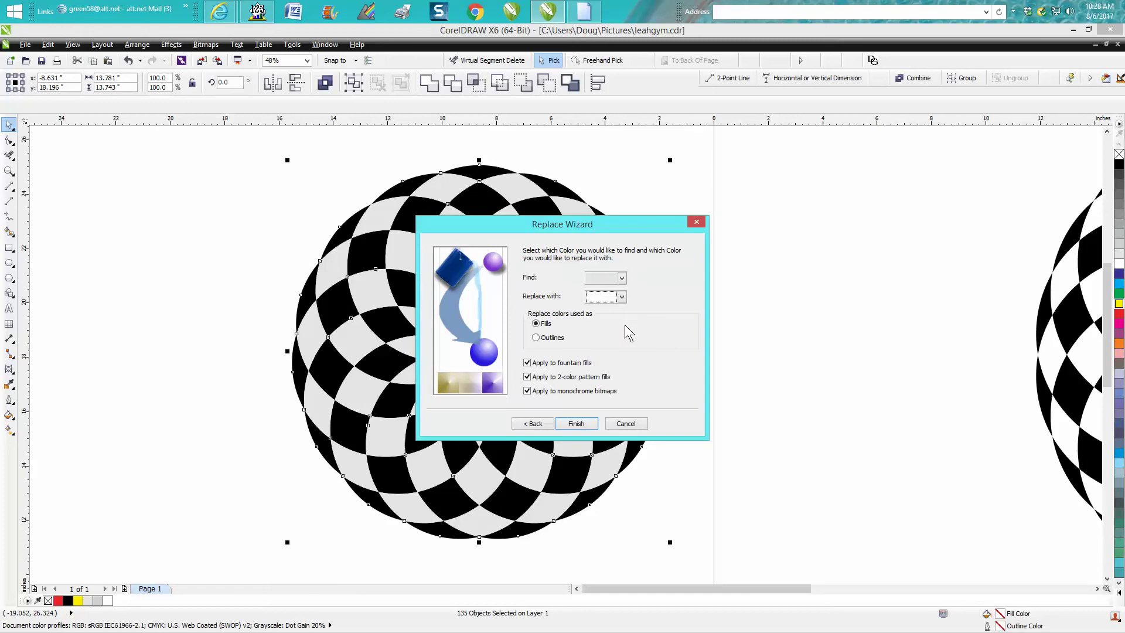
pyautogui.click(576, 424)
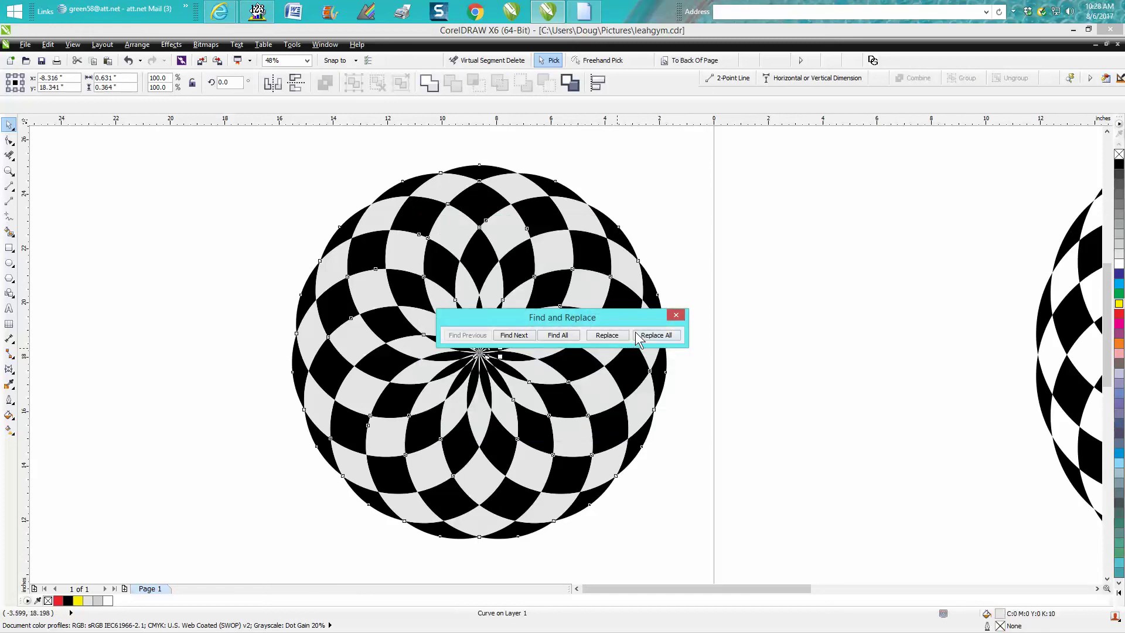
# Replace all light gray fills with white, dismiss the message, and close the bar.
pyautogui.click(558, 338)
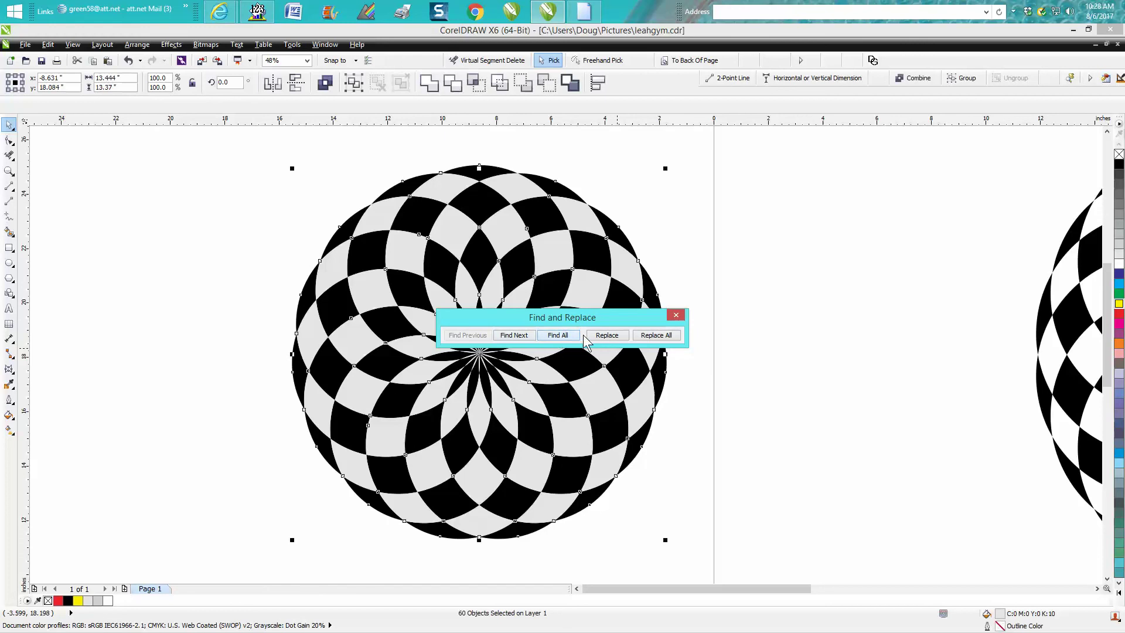
pyautogui.click(653, 335)
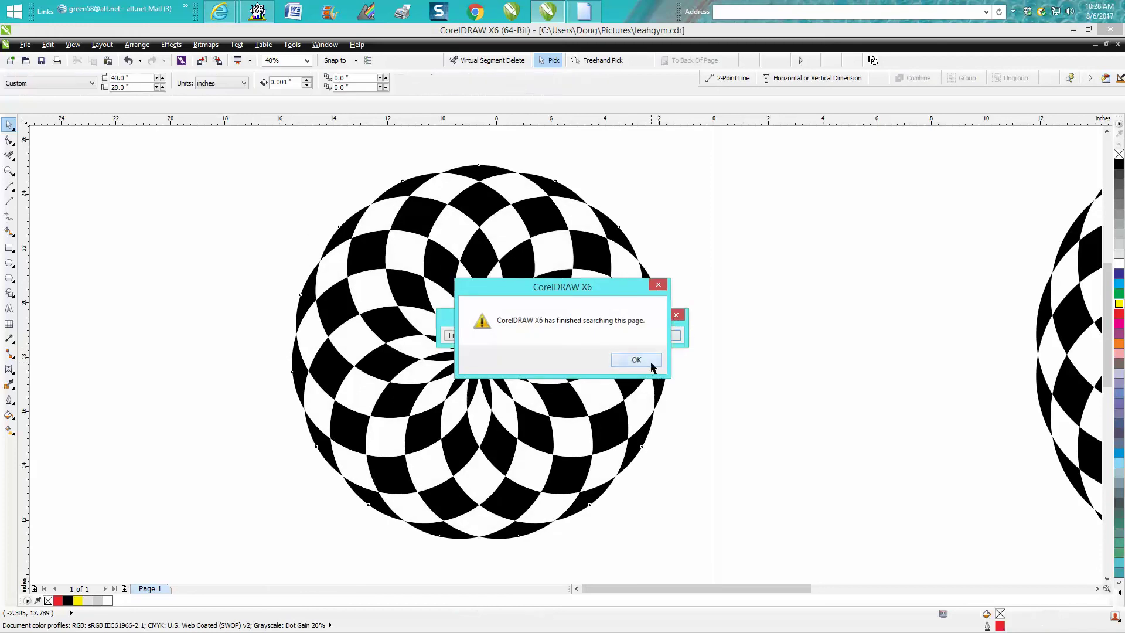
pyautogui.click(637, 360)
pyautogui.click(677, 314)
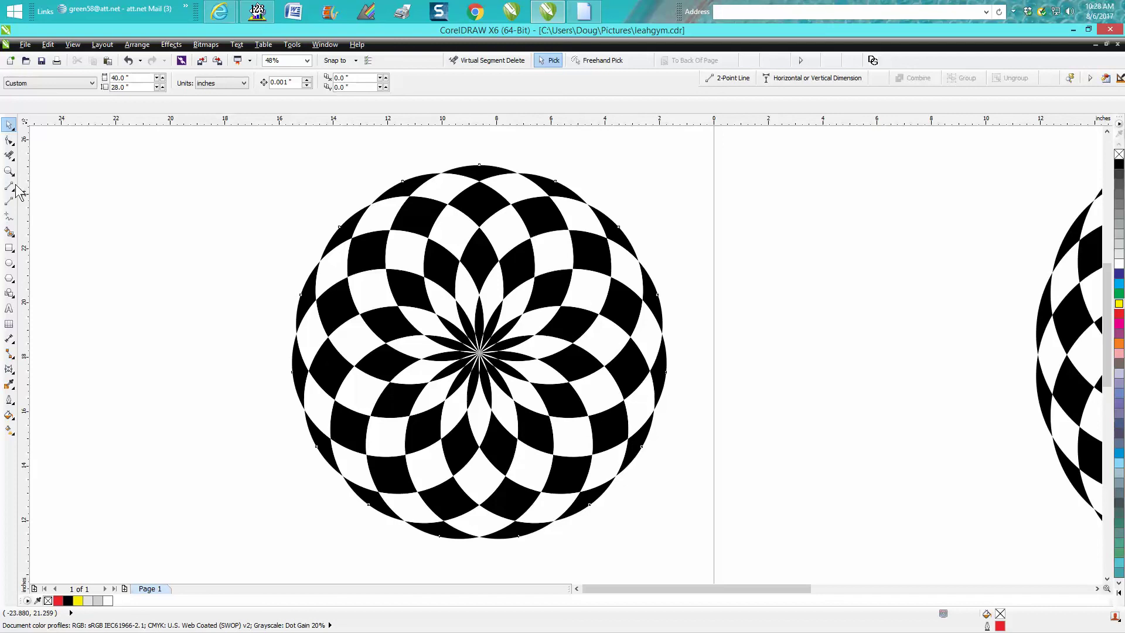
# Draw a yellow rectangle, send it to the back, and move it behind the left rosette.
pyautogui.click(10, 248)
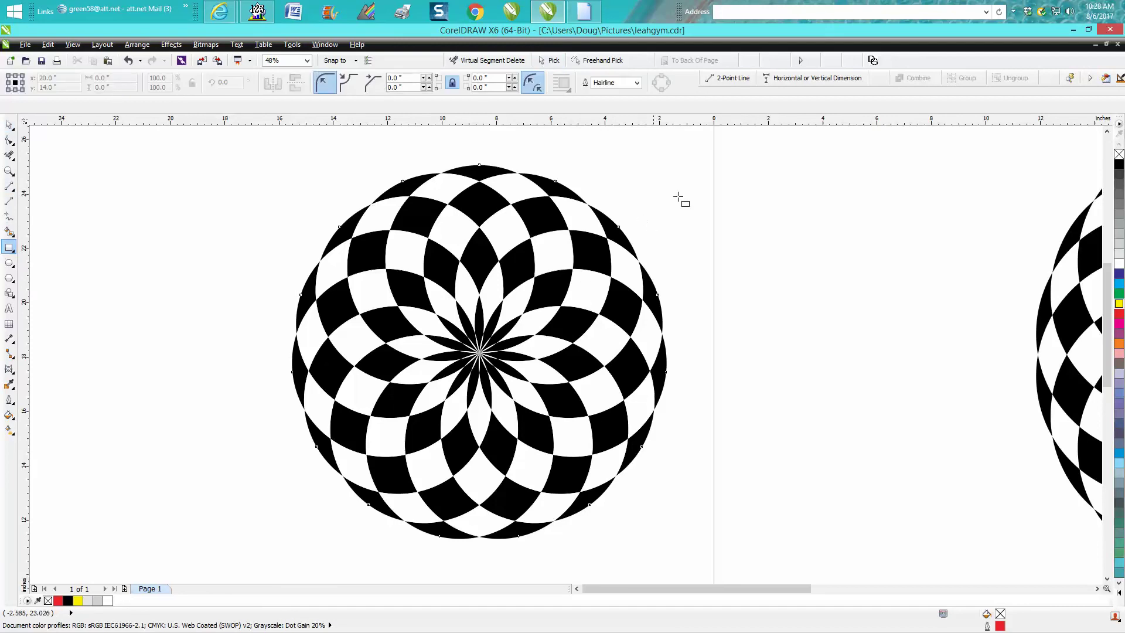
pyautogui.moveTo(678, 155)
pyautogui.mouseDown()
pyautogui.moveTo(769, 460)
pyautogui.moveTo(1018, 563)
pyautogui.mouseUp()
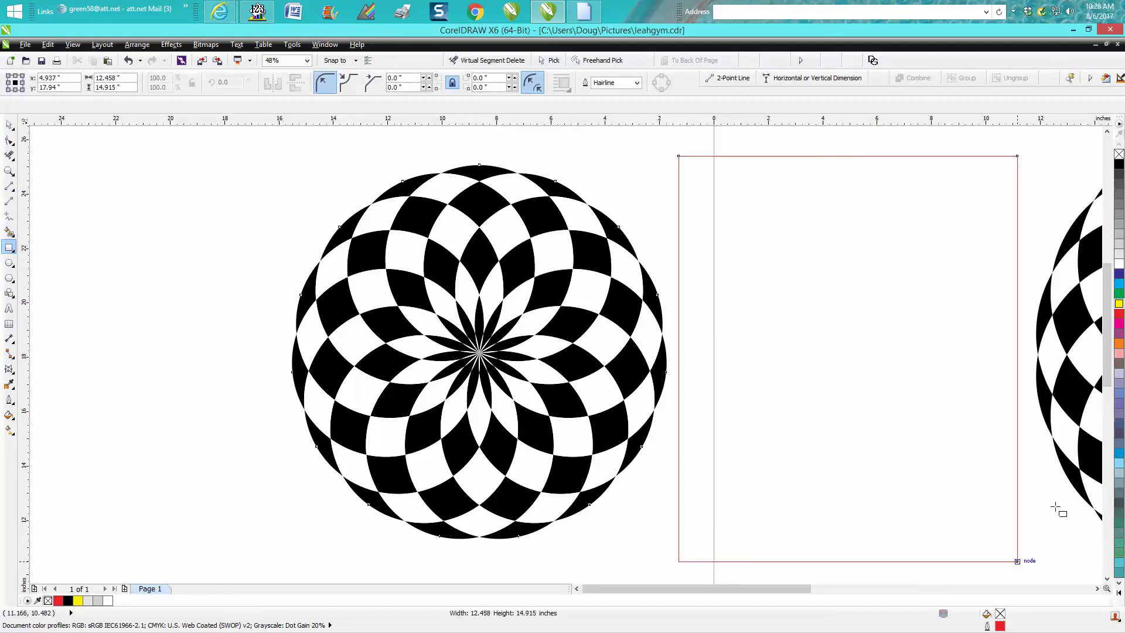
pyautogui.click(1120, 303)
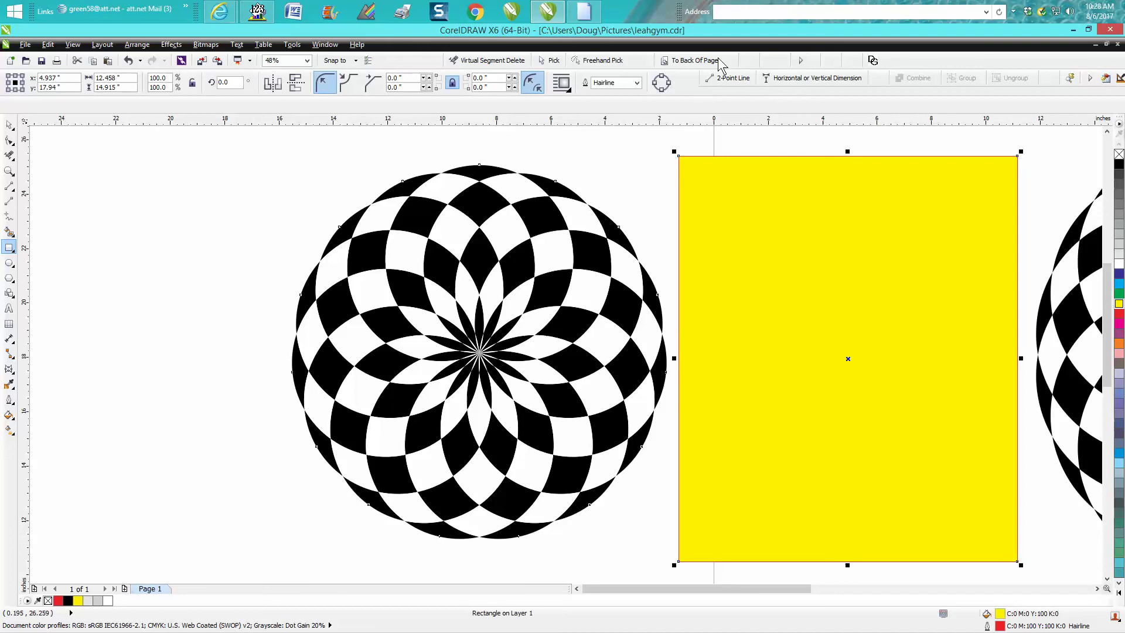
pyautogui.click(694, 60)
pyautogui.click(10, 125)
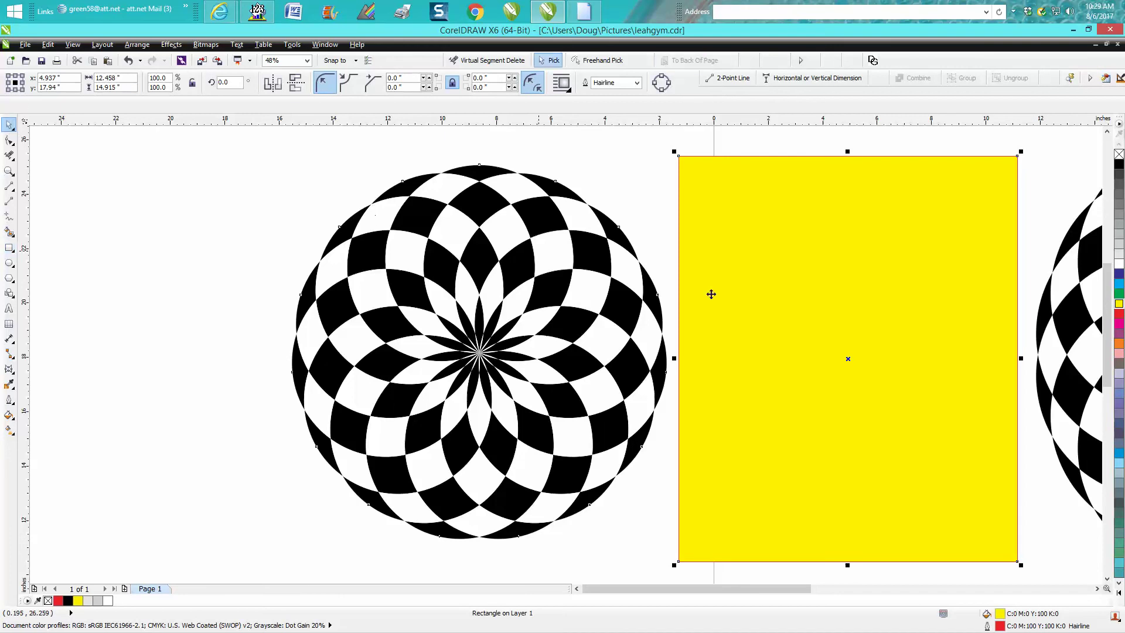
pyautogui.moveTo(773, 307); pyautogui.dragTo(433, 287)
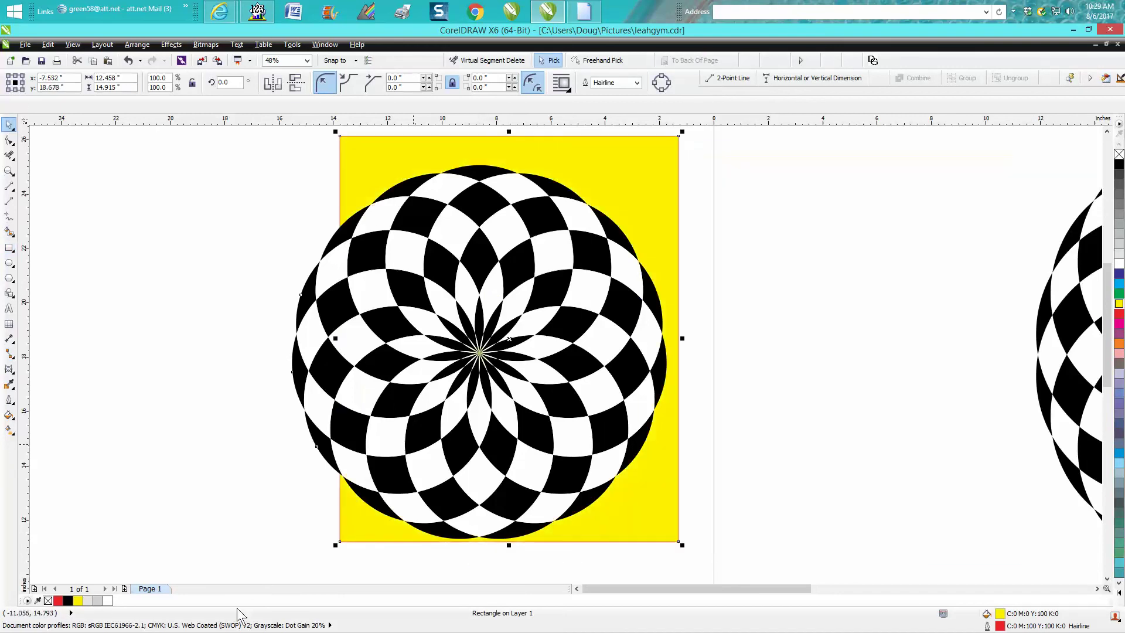